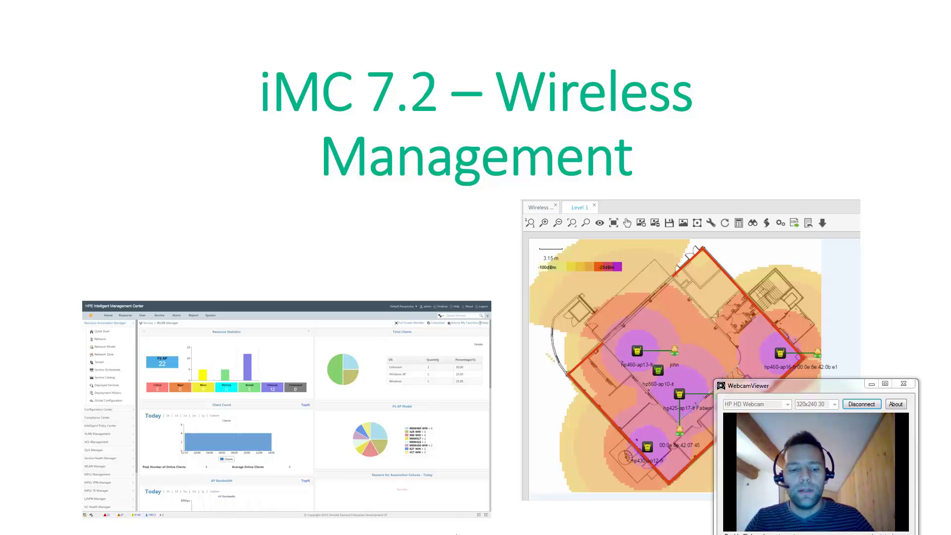
# Bring the iMC dashboard in Chrome to the front, showing 202 managed devices and alarm counts
pyautogui.moveTo(456, 534)
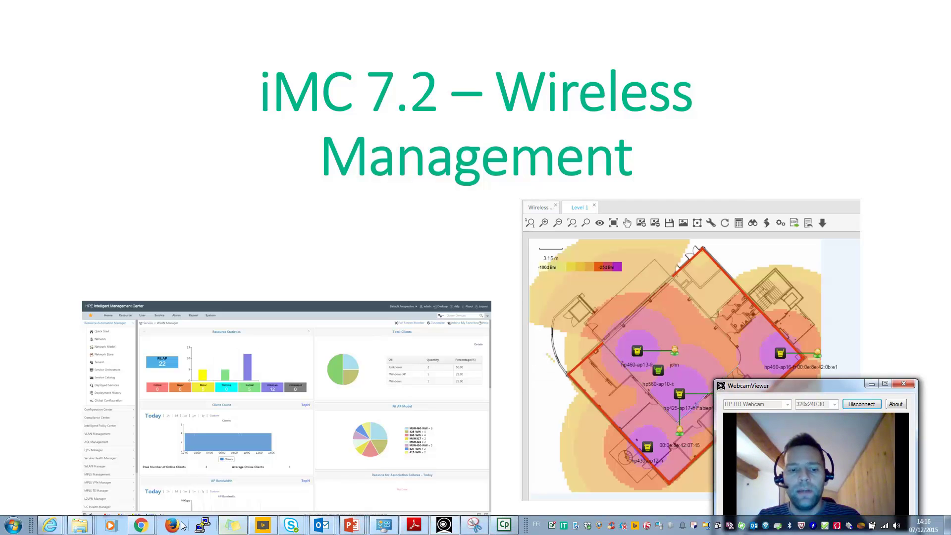
pyautogui.moveTo(151, 528)
pyautogui.click(195, 473)
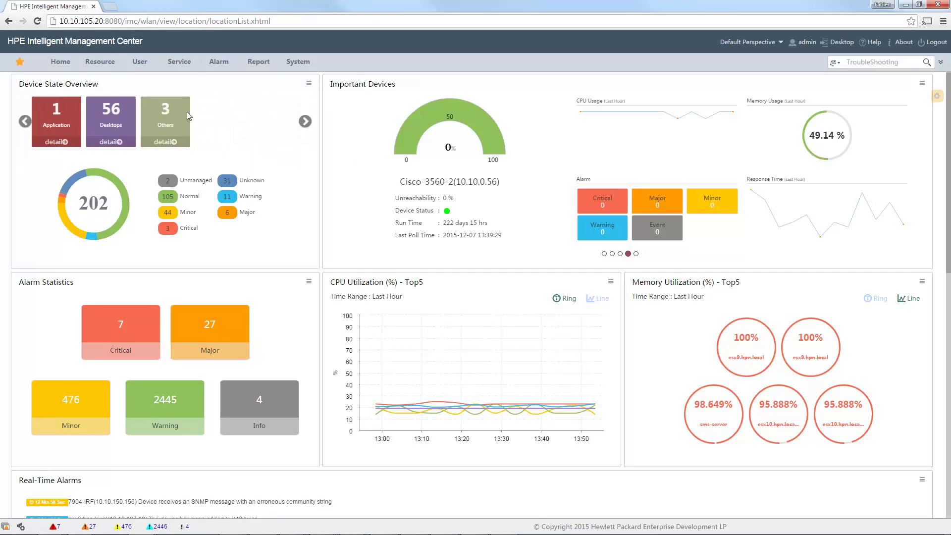
pyautogui.moveTo(108, 70)
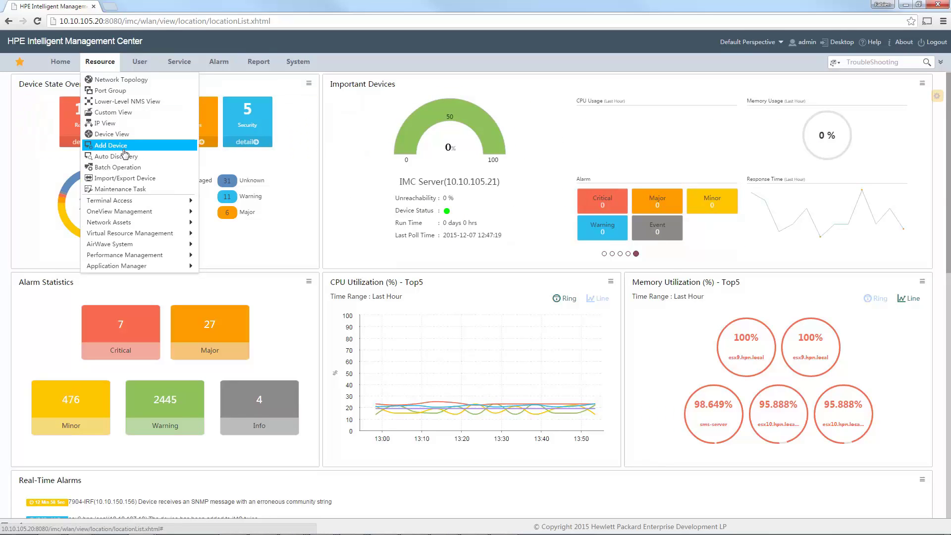
# Start adding device 192.168.20.1 and open its SNMP parameters for editing
pyautogui.click(128, 150)
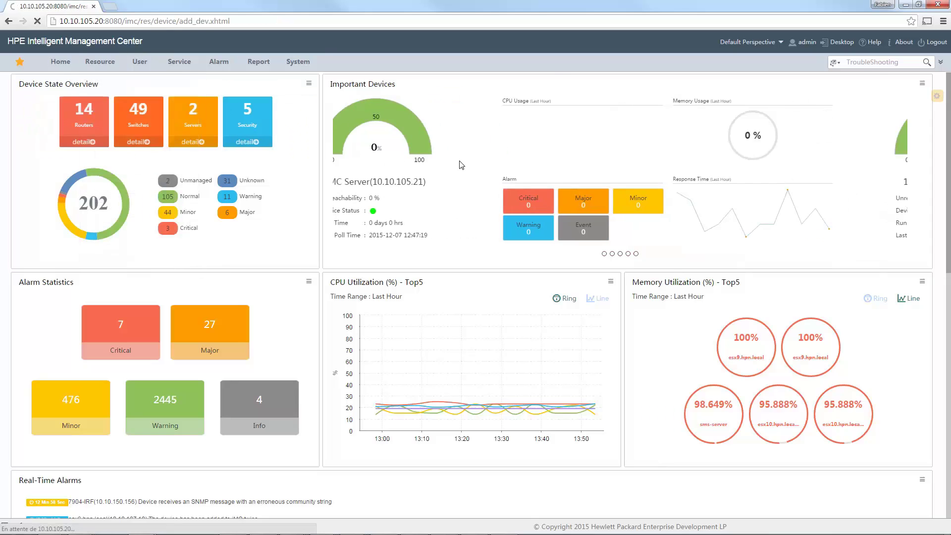
pyautogui.click(357, 131)
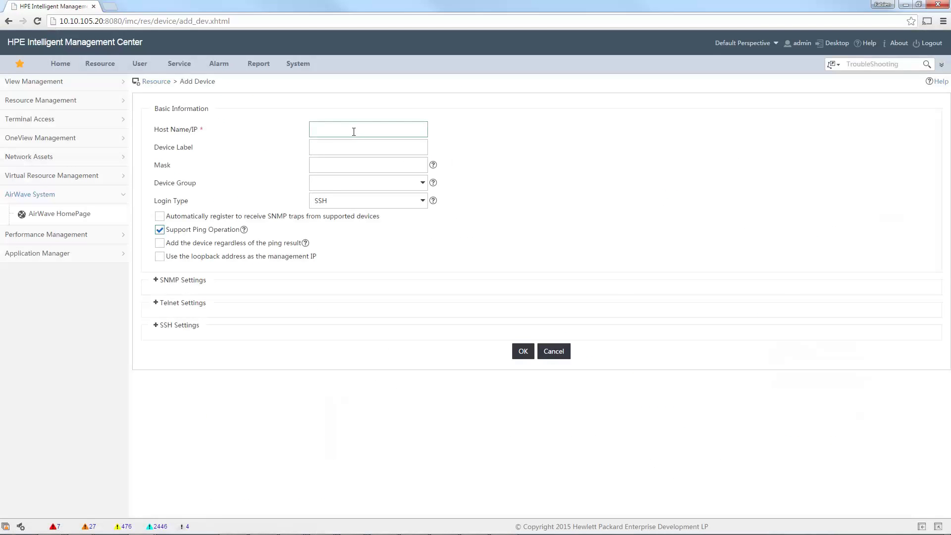
pyautogui.write('192.168.20.1')
pyautogui.click(530, 156)
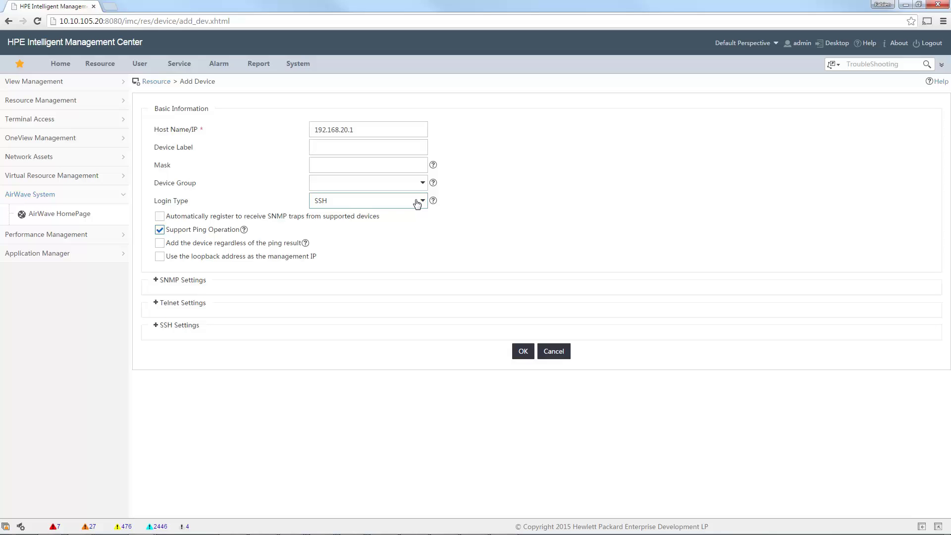
pyautogui.click(156, 280)
pyautogui.click(181, 299)
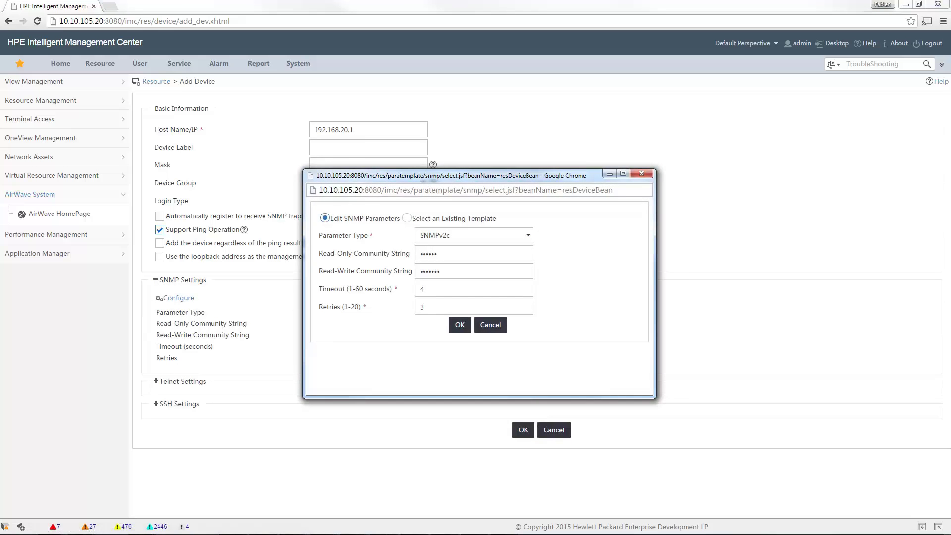
# Replace the SNMPv2c read-only and read-write community strings with new values and apply them
pyautogui.doubleClick(444, 252)
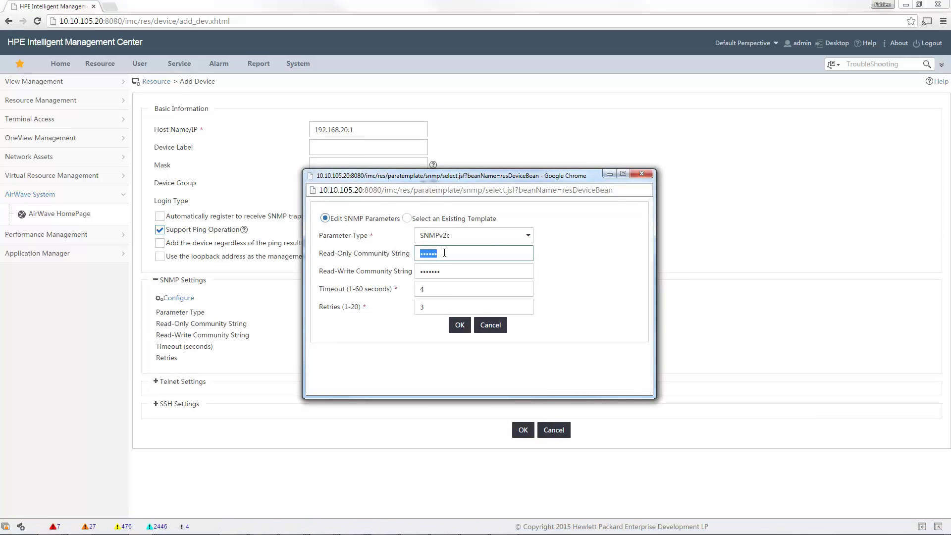
pyautogui.write('••••••••')
pyautogui.press('Tab')
pyautogui.write('•••••••')
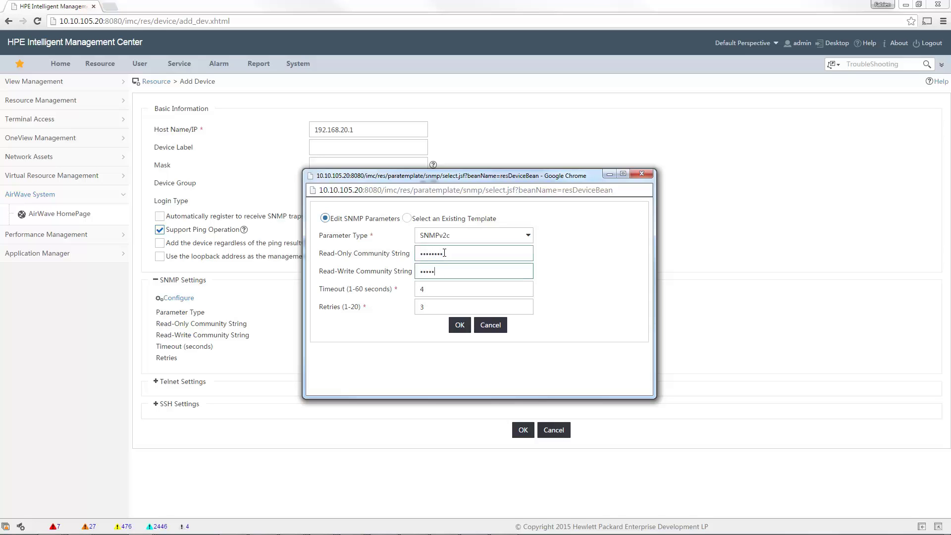
pyautogui.click(459, 325)
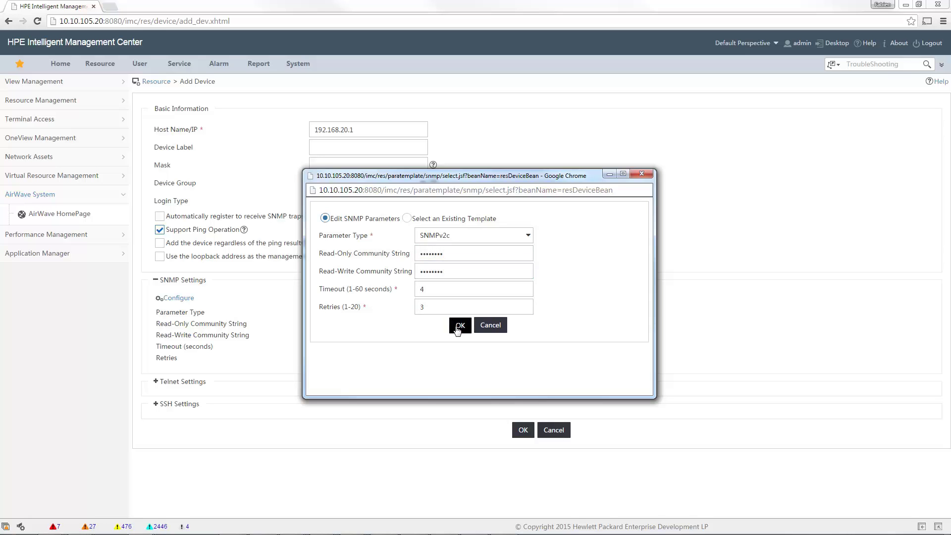
# Set SSH login for user admin with its password, port 22, timeout 10, 3 retries
pyautogui.click(157, 404)
pyautogui.click(187, 422)
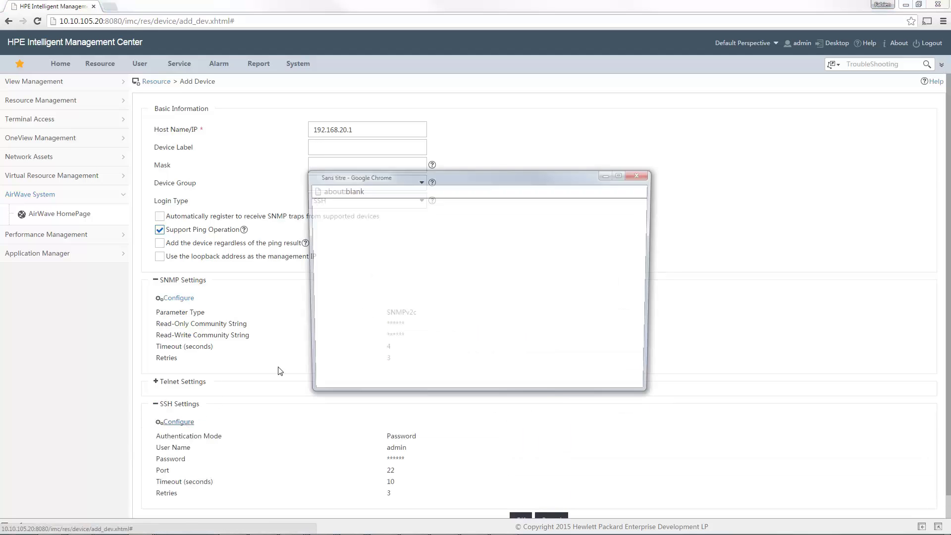
pyautogui.click(453, 270)
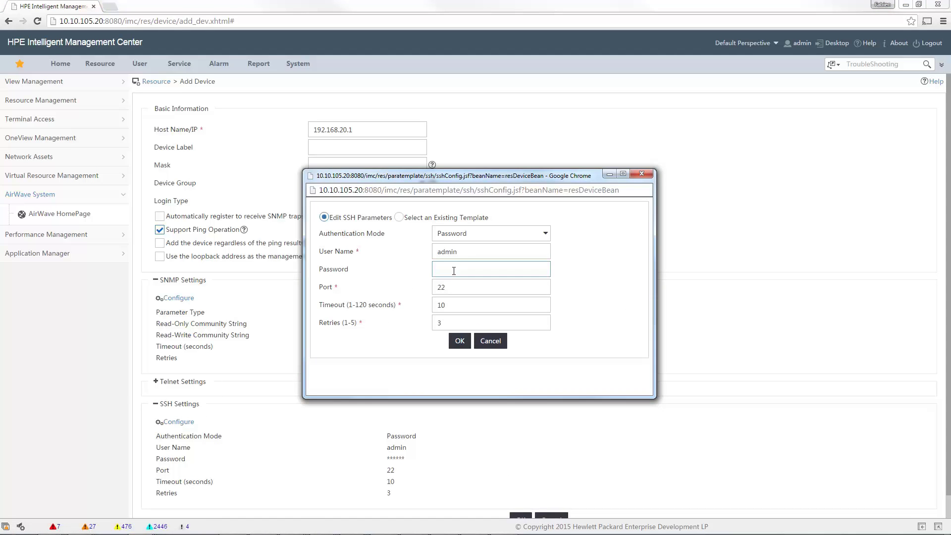
pyautogui.write('********')
pyautogui.click(459, 341)
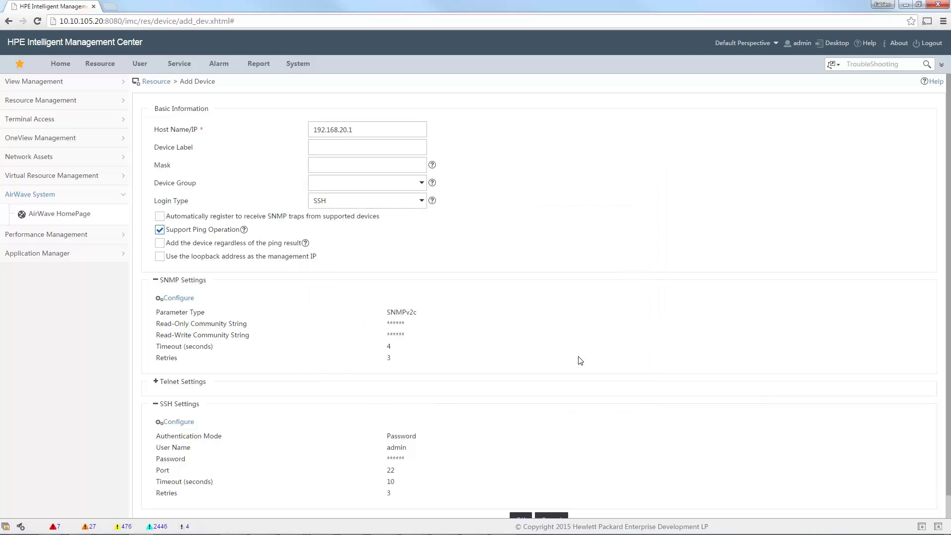
pyautogui.scroll(-1, 594, 350)
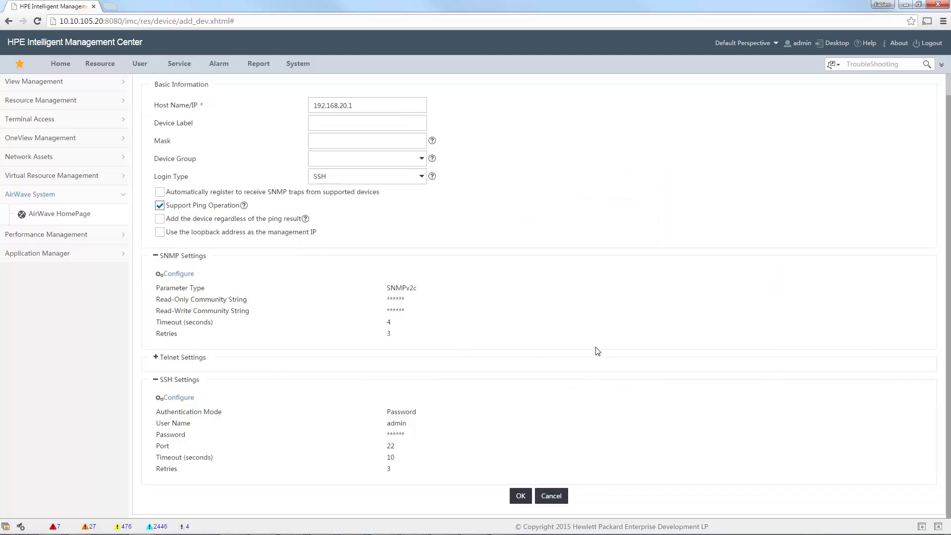
# Submit device 192.168.20.1 and open the added FabController's Device Details page
pyautogui.click(517, 499)
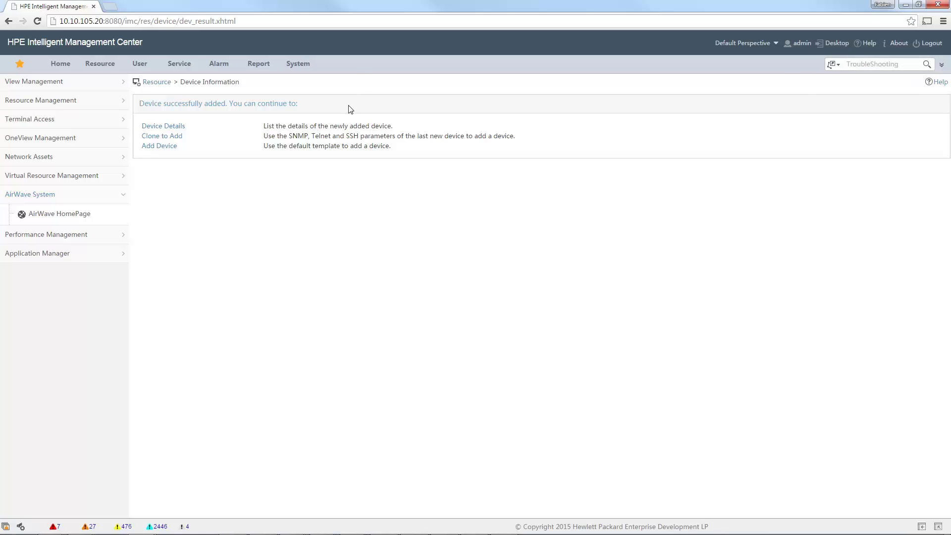
pyautogui.click(172, 130)
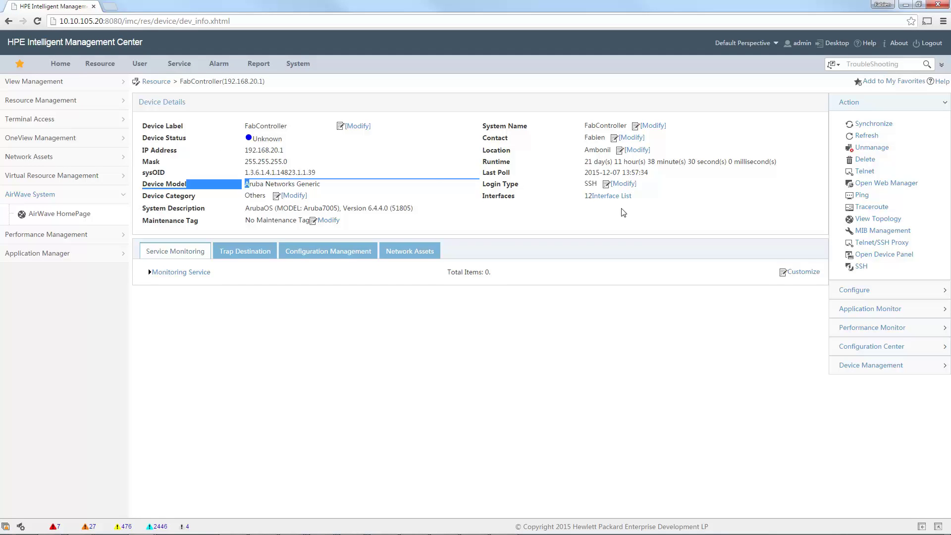
# Refresh FabController's details so it shows Normal status and Performance Monitor entries
pyautogui.moveTo(238, 186); pyautogui.dragTo(451, 186)
pyautogui.click(445, 181)
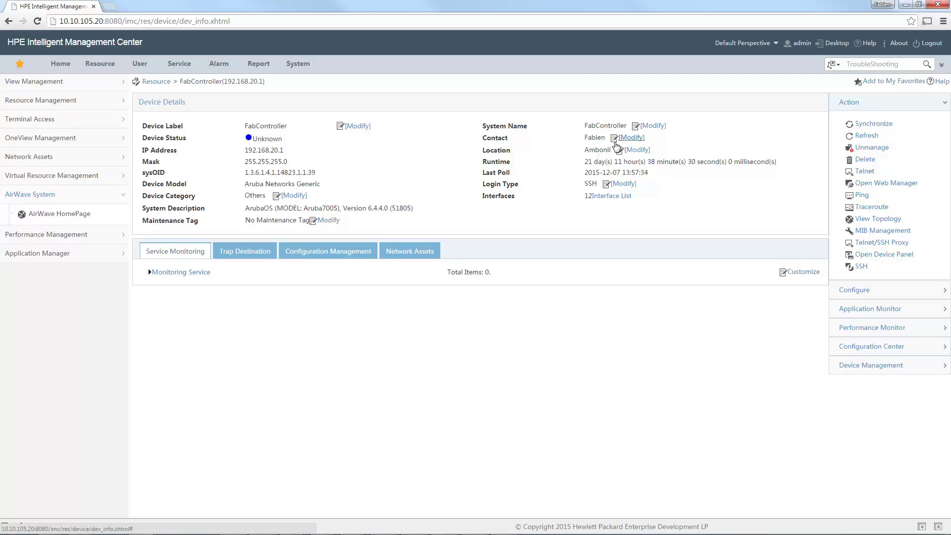
pyautogui.click(850, 143)
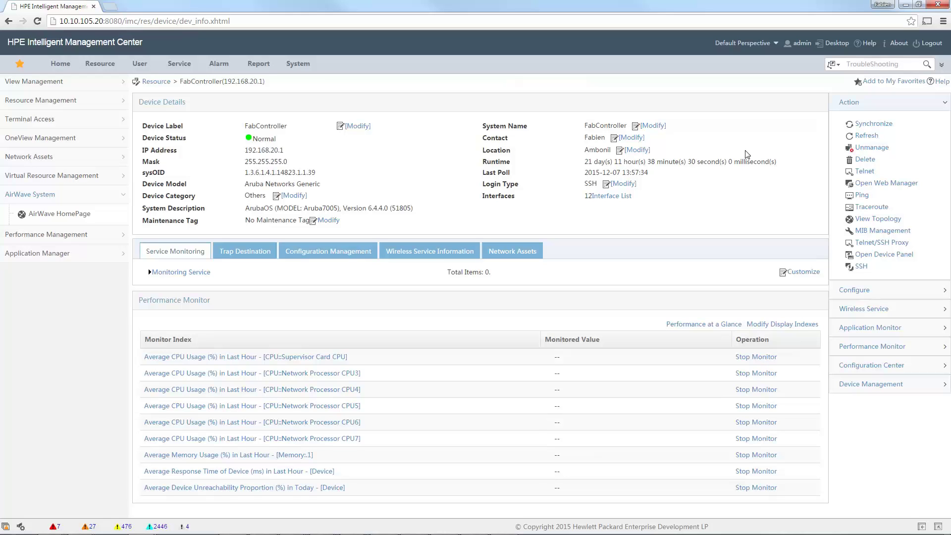
# View FabController's wireless service info: 16 max APs, 3 online fit APs, 3 online clients
pyautogui.click(403, 251)
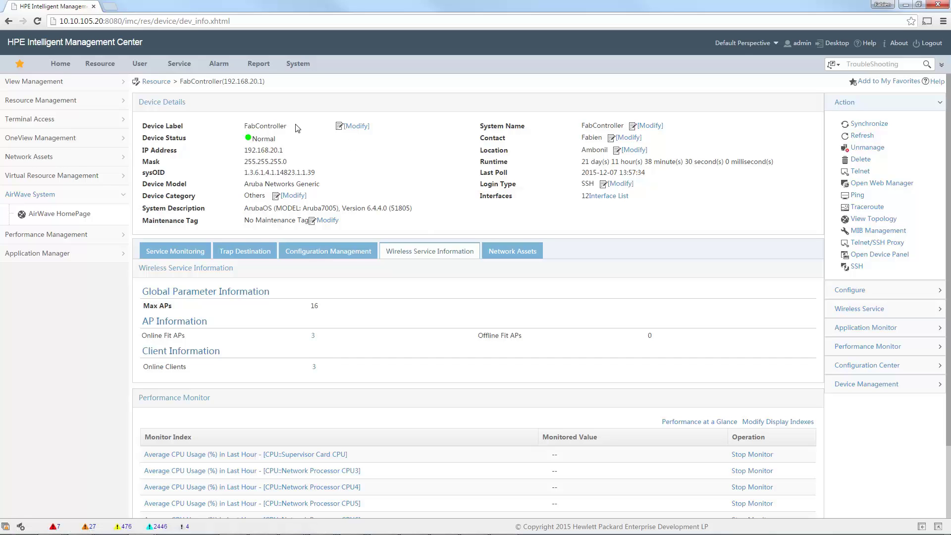
# From the Resource Wireless[4] snapshot, open WLC-Guest (10.10.66.10) device details
pyautogui.moveTo(109, 65)
pyautogui.click(108, 63)
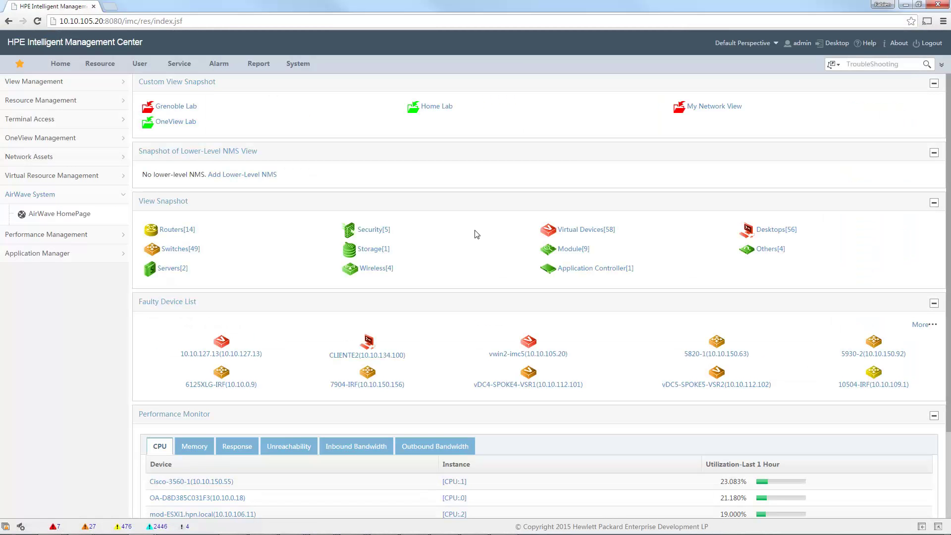
pyautogui.click(369, 270)
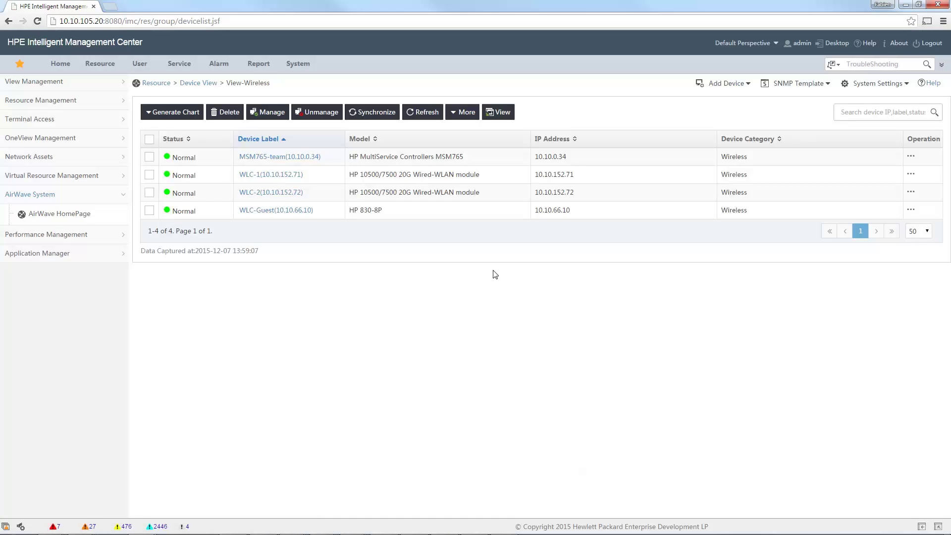
pyautogui.click(290, 210)
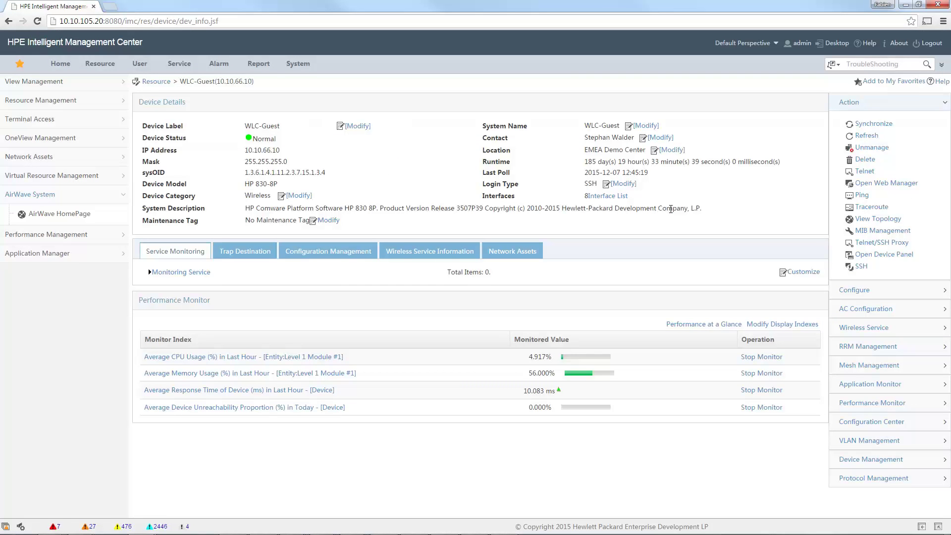
# Review WLC-Guest's SNMP and SSH settings without changes, then return to the wireless device list
pyautogui.click(893, 289)
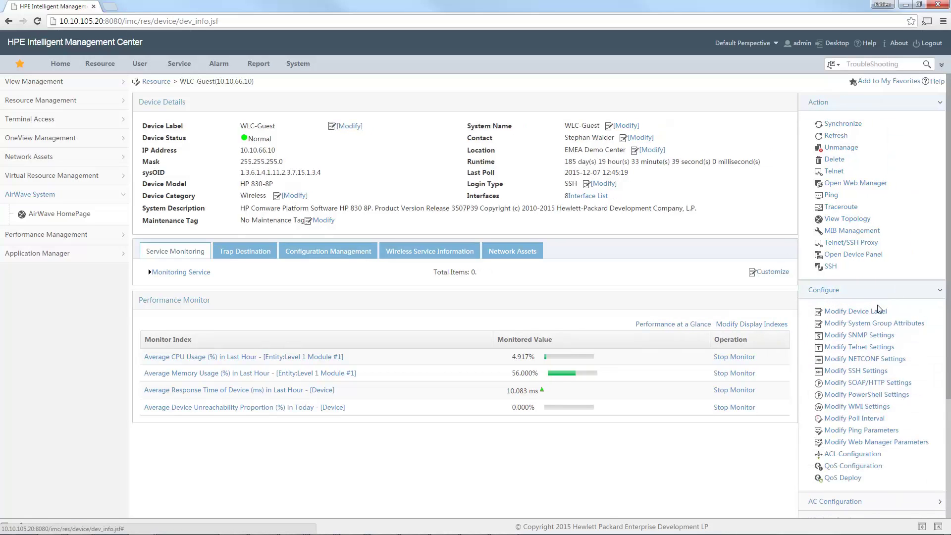
pyautogui.click(859, 336)
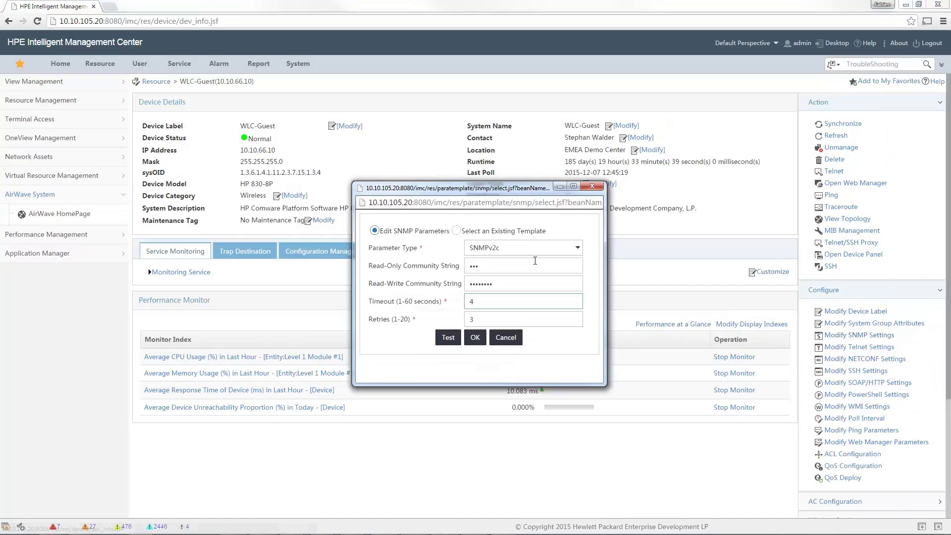
pyautogui.click(592, 187)
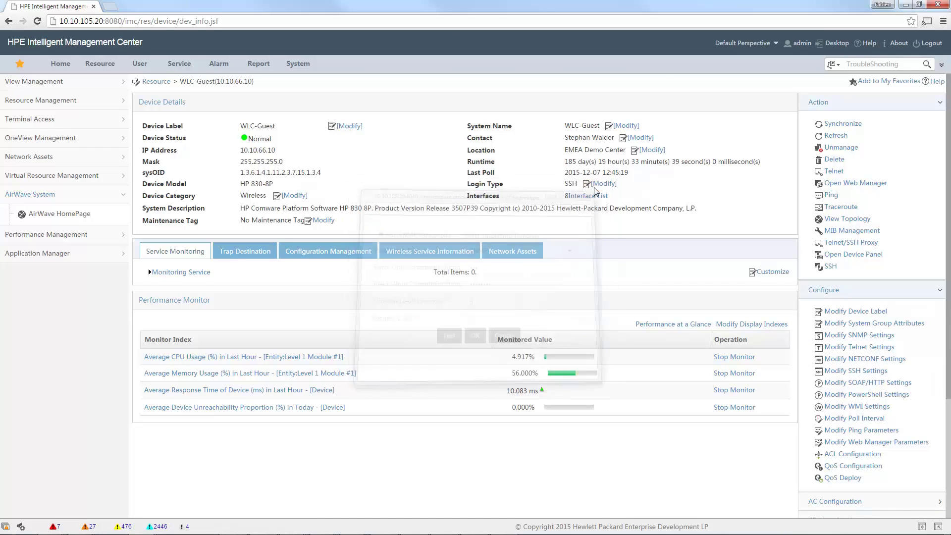
pyautogui.click(850, 373)
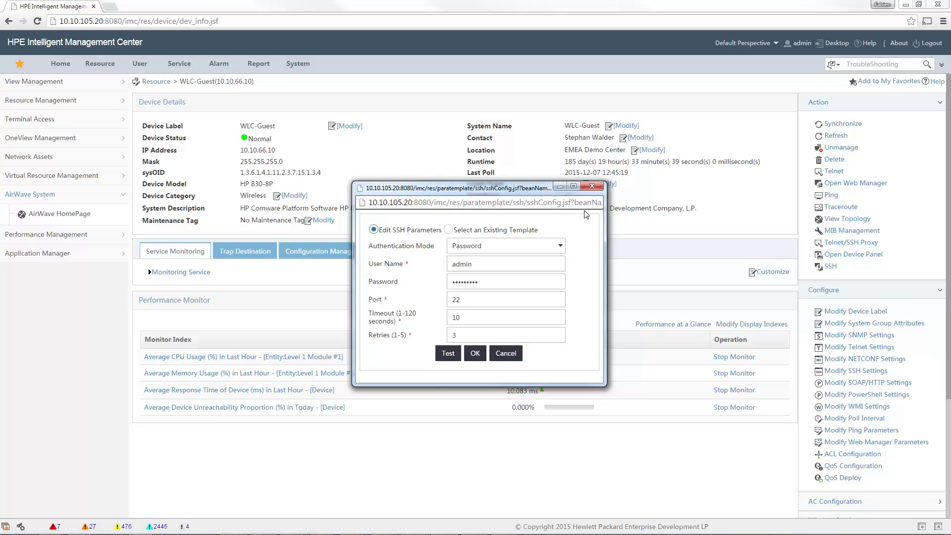
pyautogui.click(592, 187)
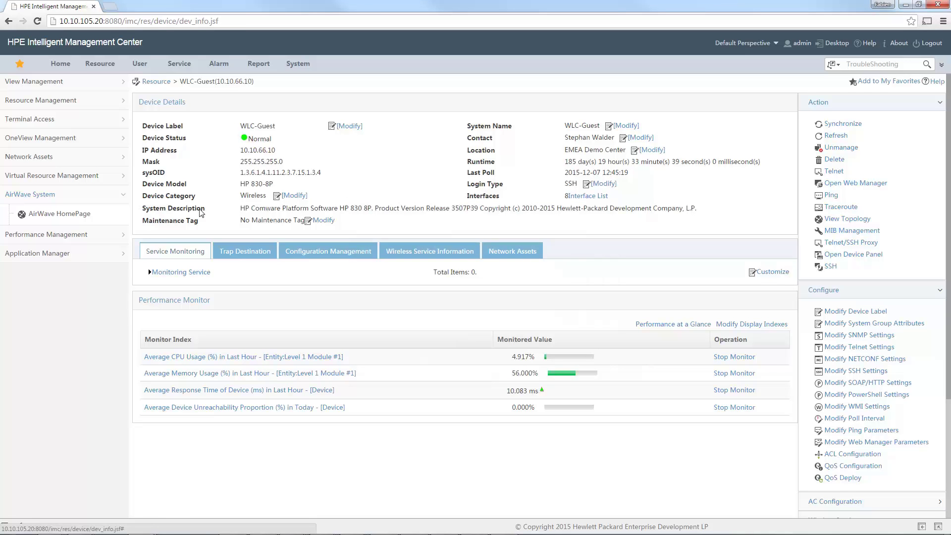
pyautogui.click(109, 225)
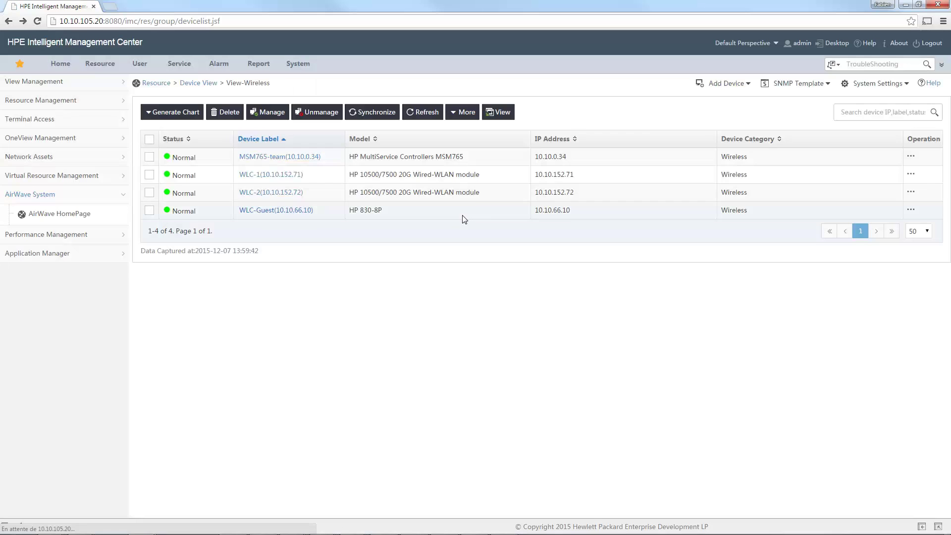
# Open MSM765-team (10.10.0.34) details and review its SNMP and SSH settings unchanged
pyautogui.click(289, 158)
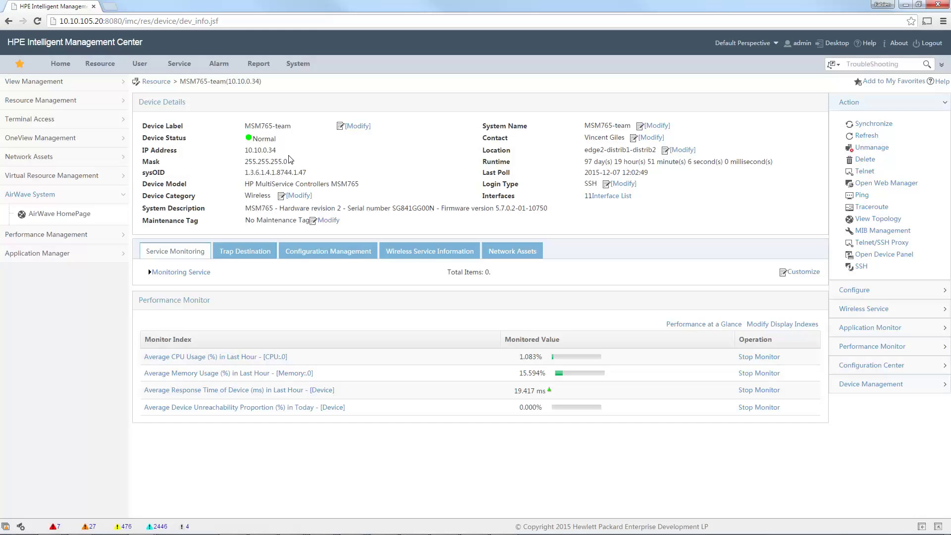
pyautogui.click(876, 296)
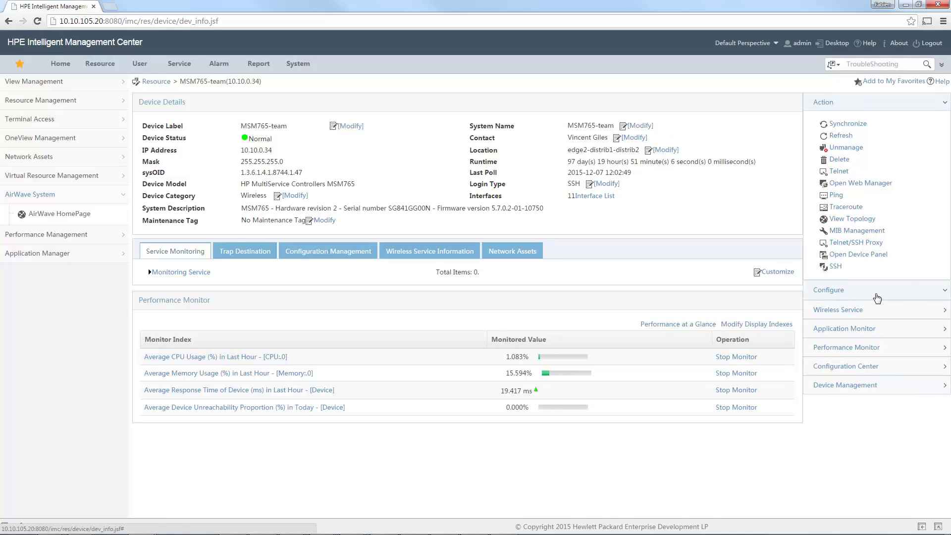
pyautogui.click(859, 336)
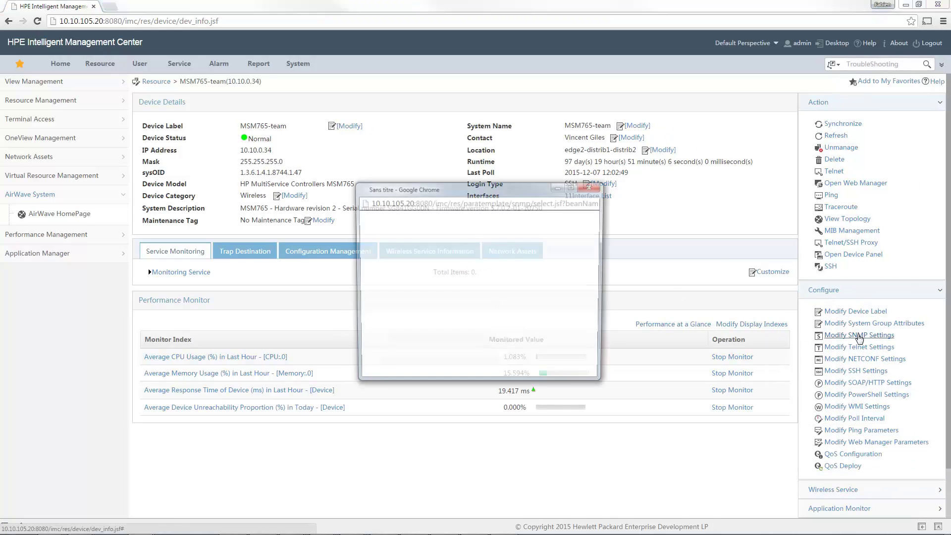
pyautogui.click(594, 189)
pyautogui.click(852, 372)
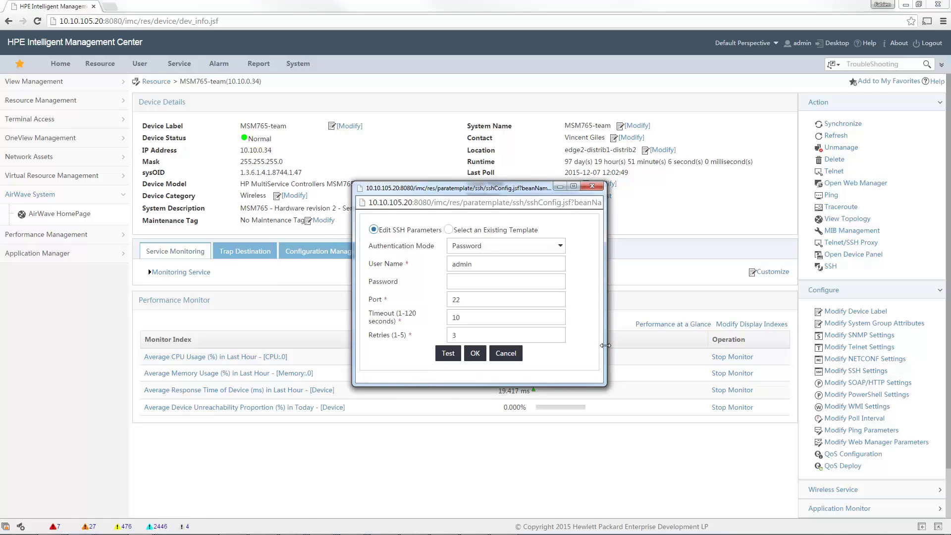
pyautogui.click(591, 187)
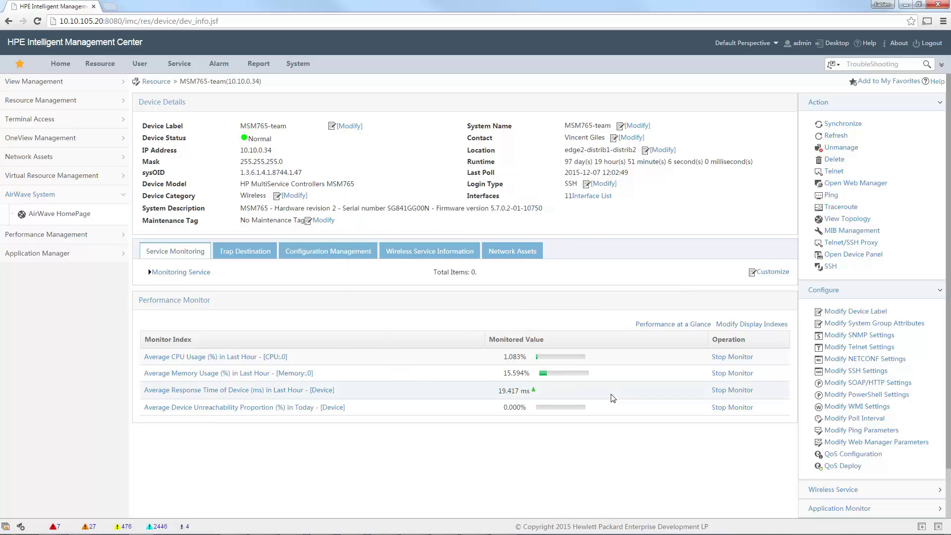
# In MSM765-team's SOAP/HTTP settings (https, port 443, root path sdk), enter the SOAP username and move to the password field
pyautogui.click(855, 384)
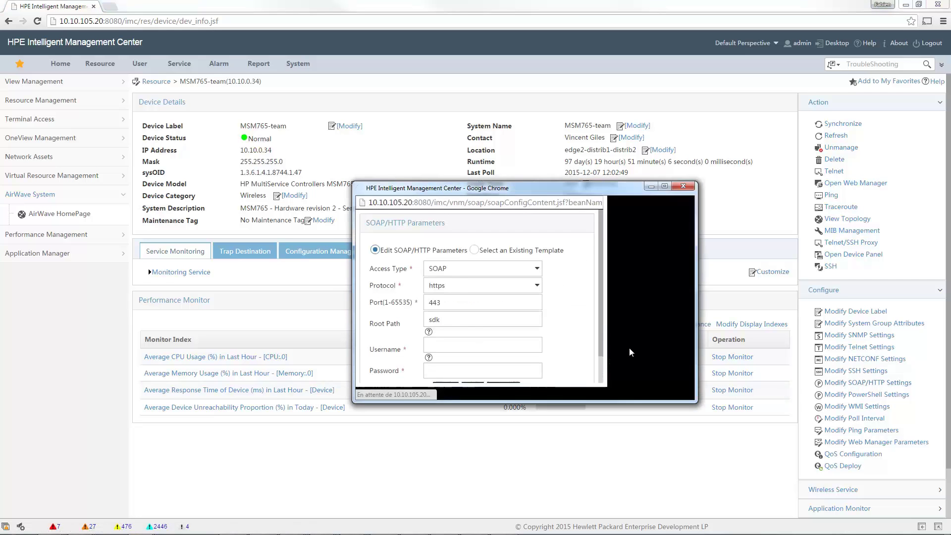
pyautogui.click(468, 337)
pyautogui.write('admin')
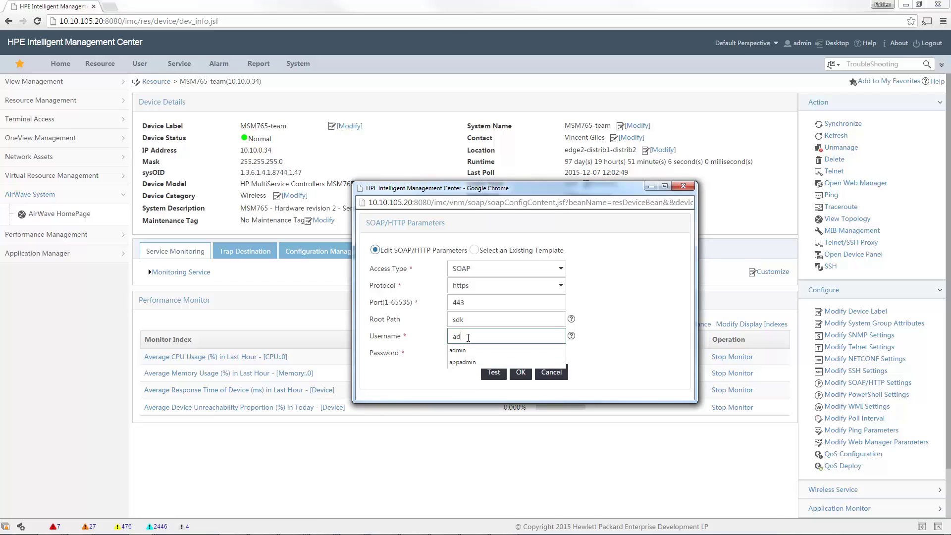
pyautogui.press('Tab')
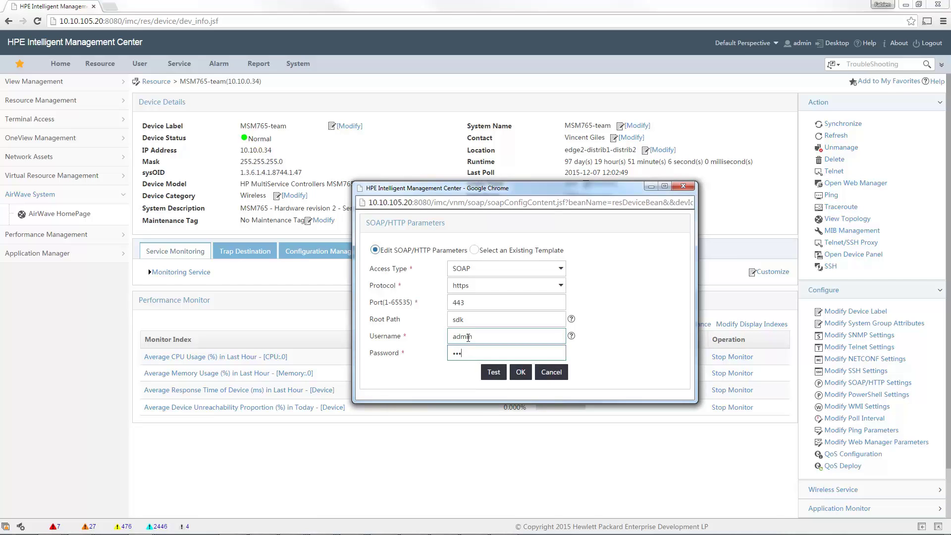
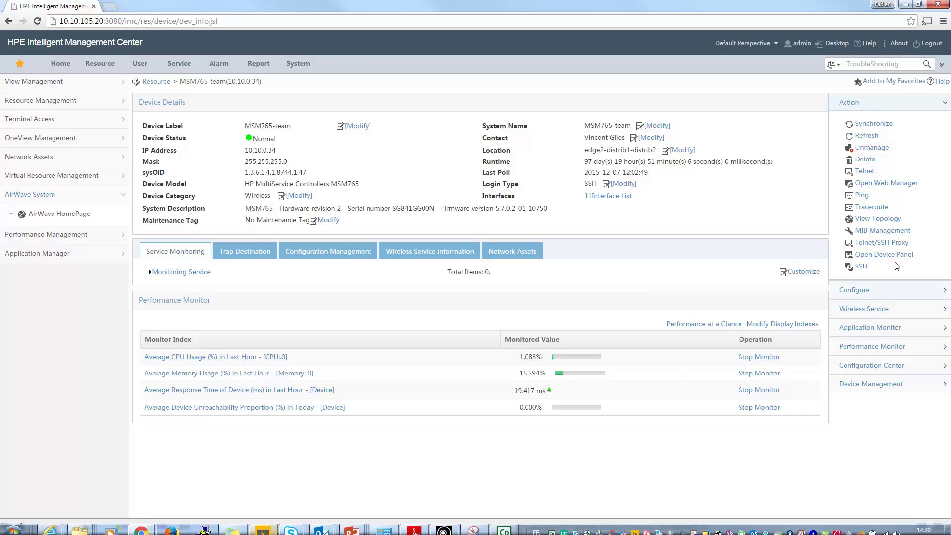
# Open the MSM765 Web Manager from the Action list and log in as admin
pyautogui.click(877, 186)
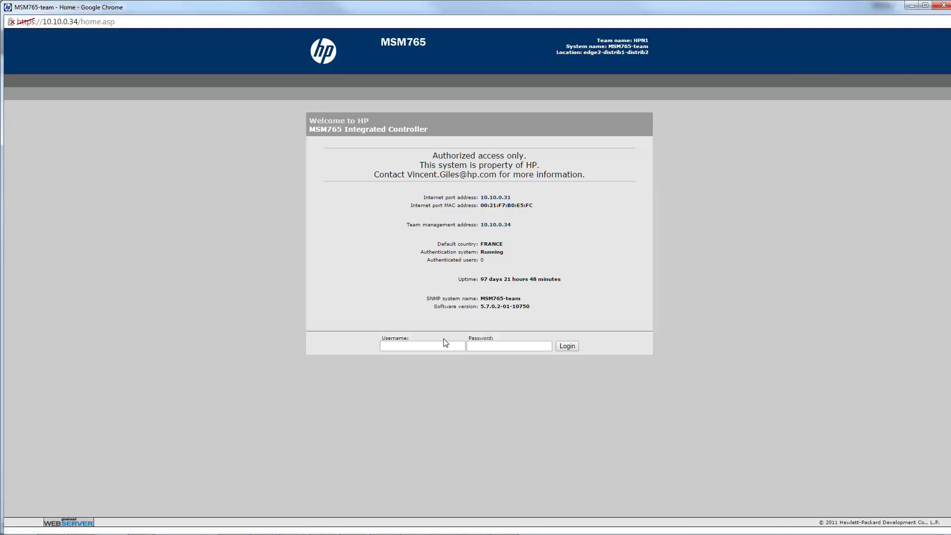
pyautogui.click(442, 342)
pyautogui.write('admin')
pyautogui.press('Tab')
pyautogui.write('*********')
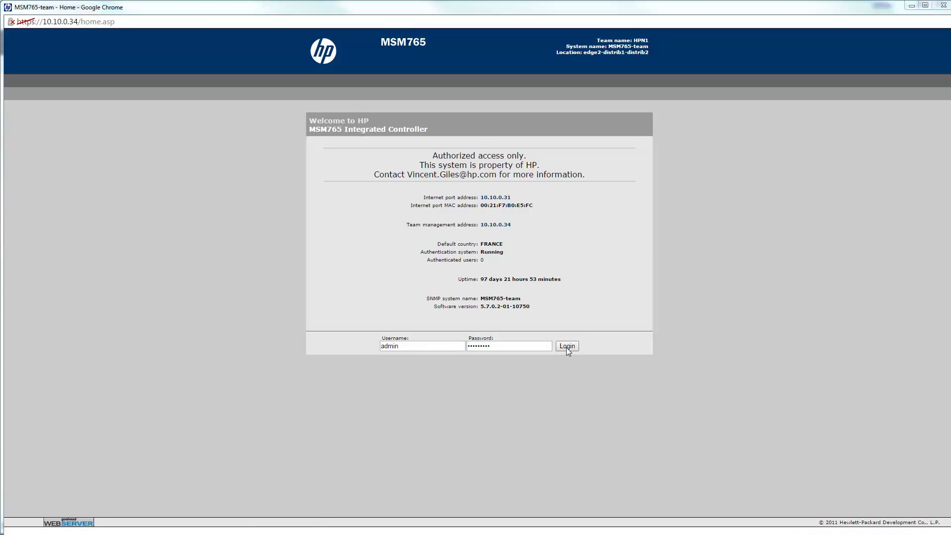
pyautogui.click(567, 348)
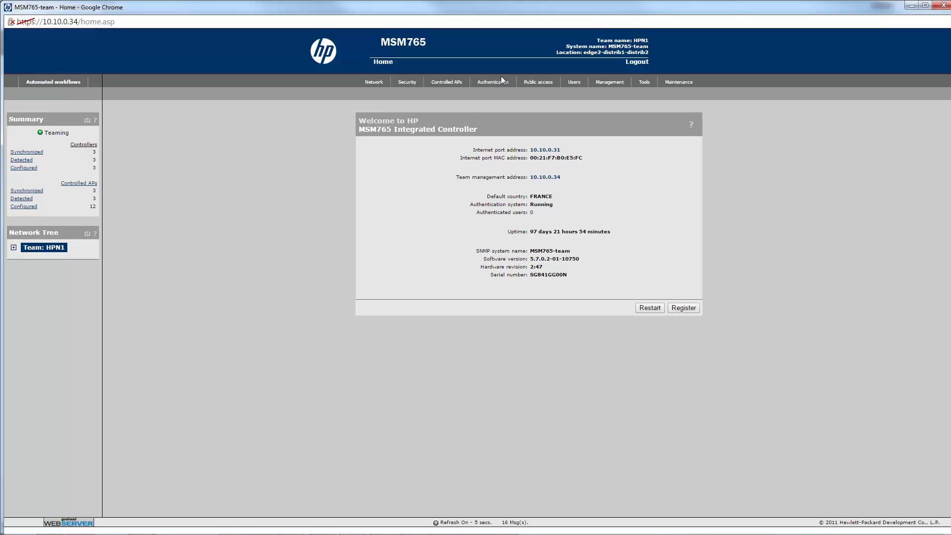
# Under Management > SOAP, add allowed address 10.10.105.20 with mask 255.255.255.255
pyautogui.click(599, 84)
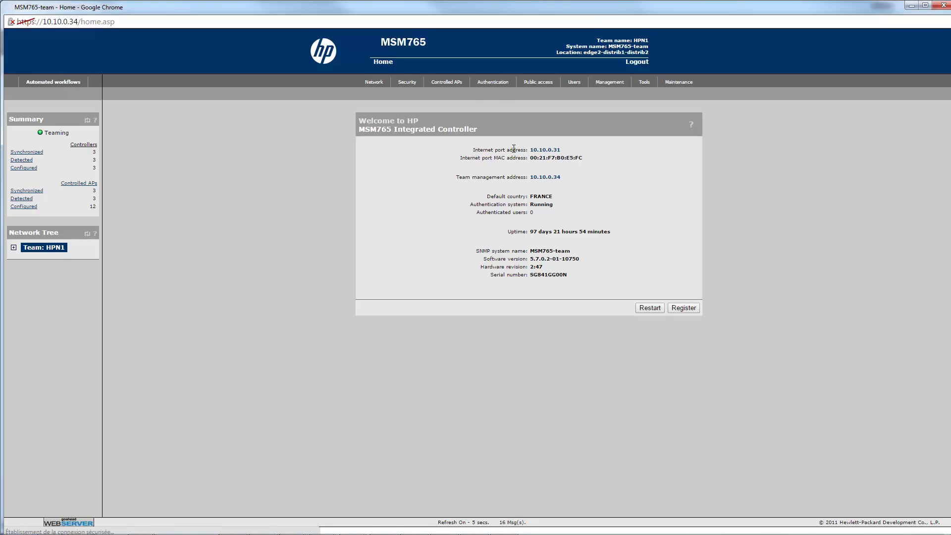
pyautogui.click(511, 96)
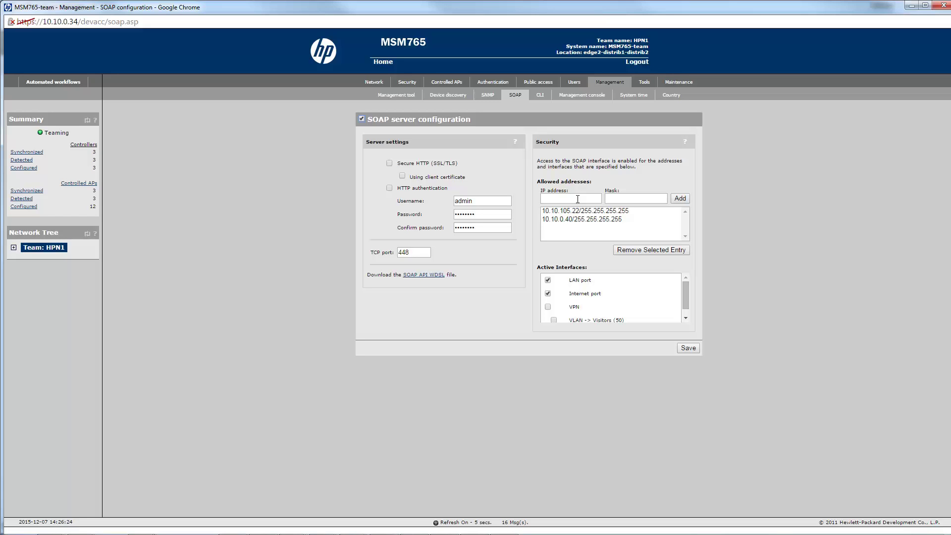
pyautogui.click(578, 199)
pyautogui.write('10.10.105.20')
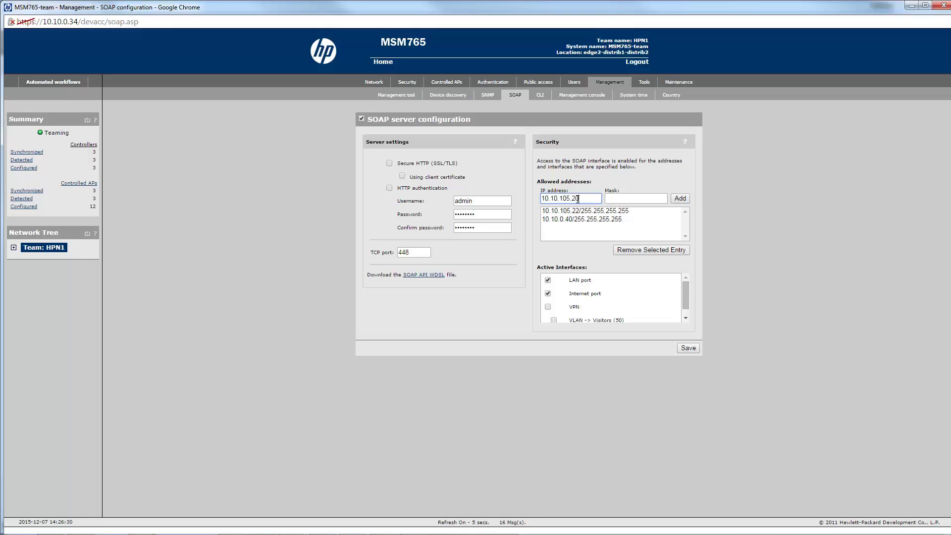
pyautogui.press('Tab')
pyautogui.write('25..25')
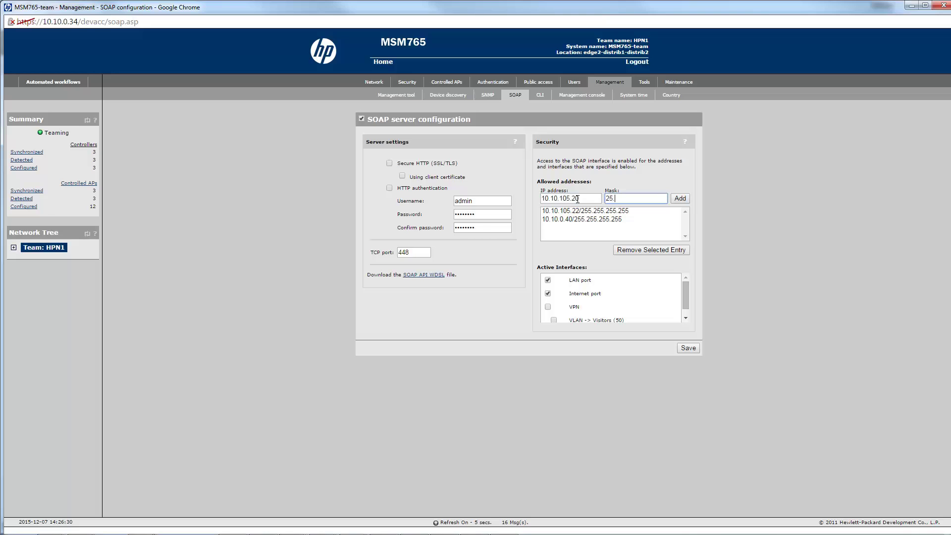
pyautogui.press('BackSpace')
pyautogui.press('BackSpace')
pyautogui.press('BackSpace')
pyautogui.write('5.255.255.255')
pyautogui.click(679, 199)
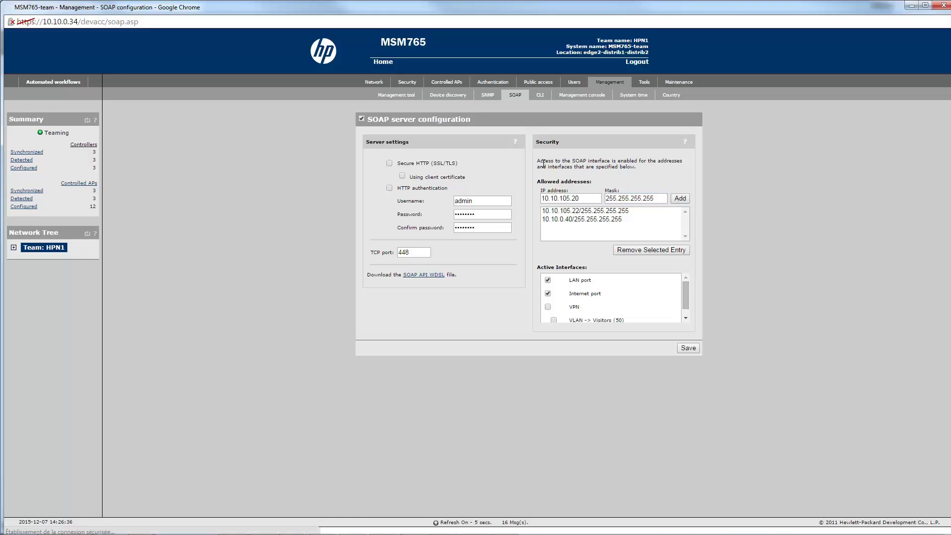
# In Management console, set the Mobility Manager address to 10.10.105.20 and save
pyautogui.click(578, 99)
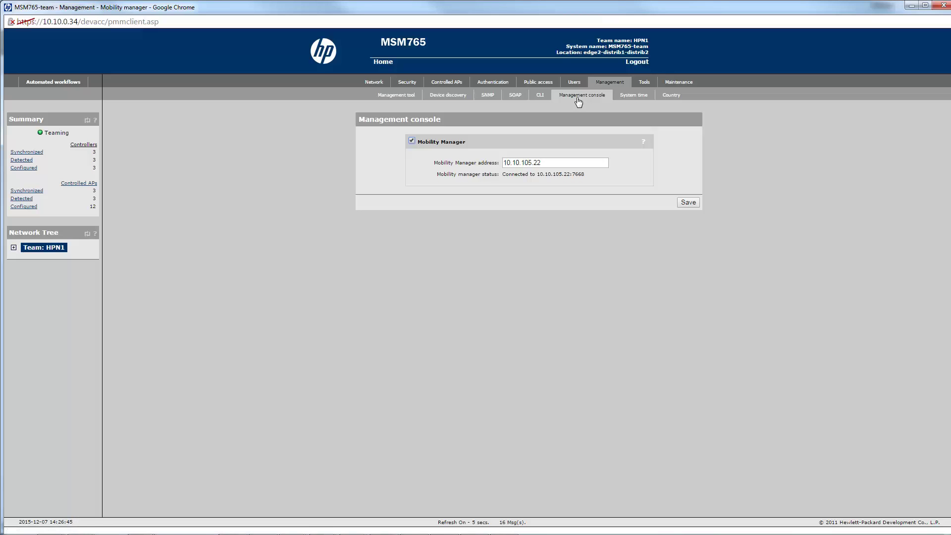
pyautogui.click(583, 161)
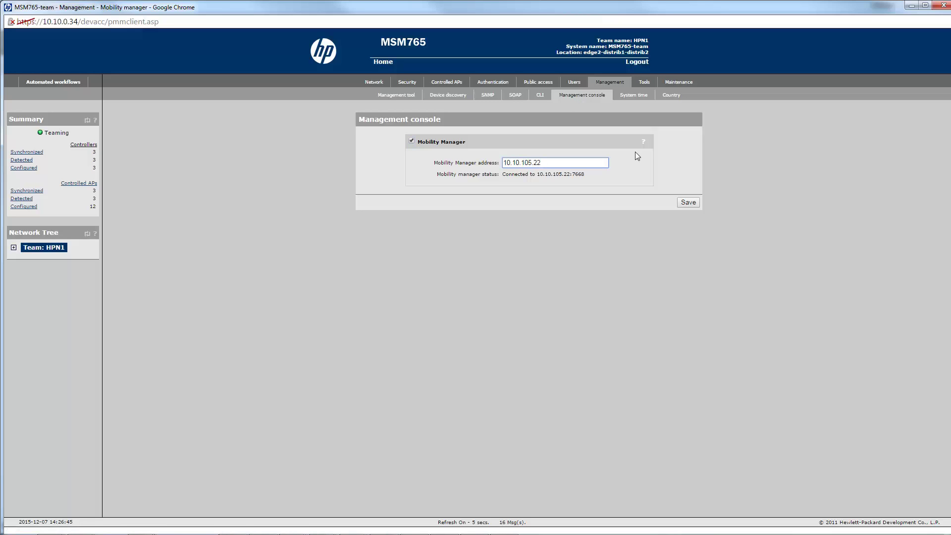
pyautogui.press('BackSpace')
pyautogui.write('0')
pyautogui.click(687, 203)
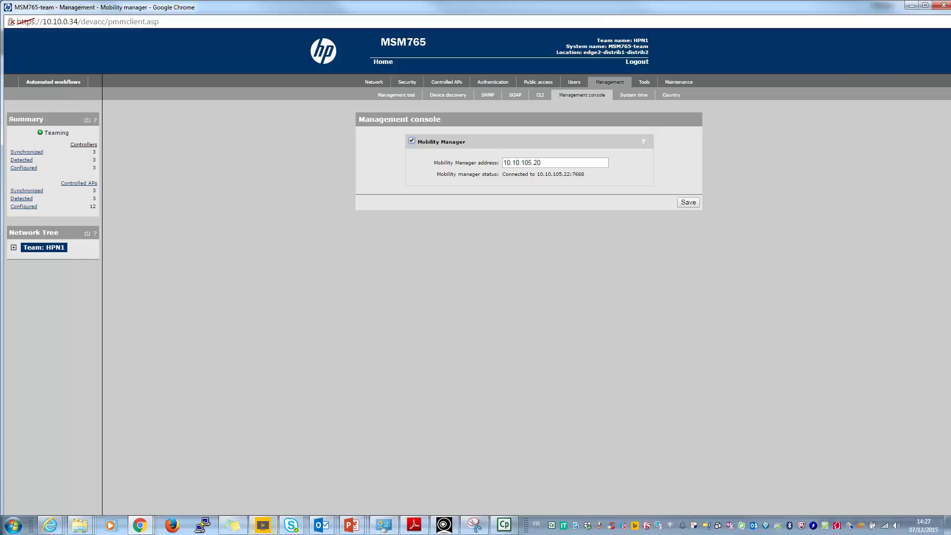
pyautogui.moveTo(137, 529)
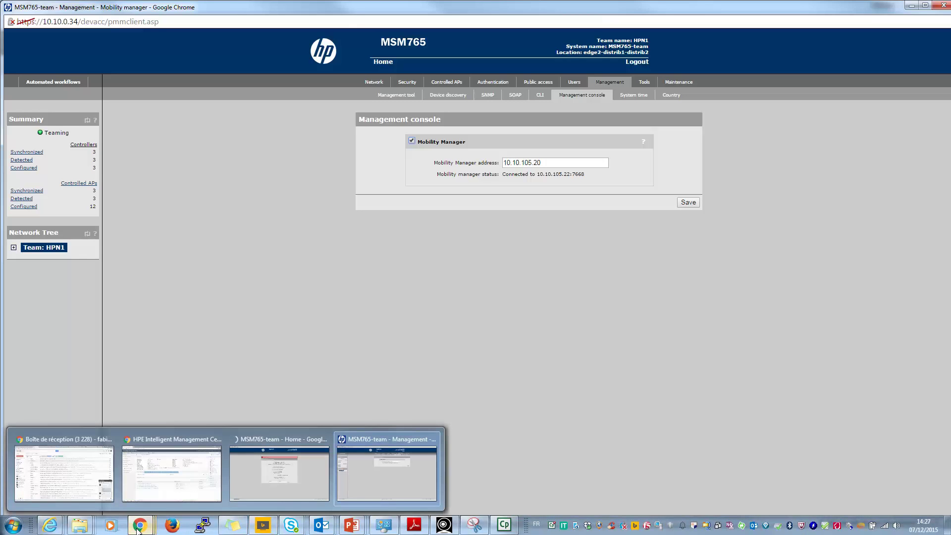
# Back in IMC, open Service > WLAN Manager > Overview
pyautogui.click(166, 479)
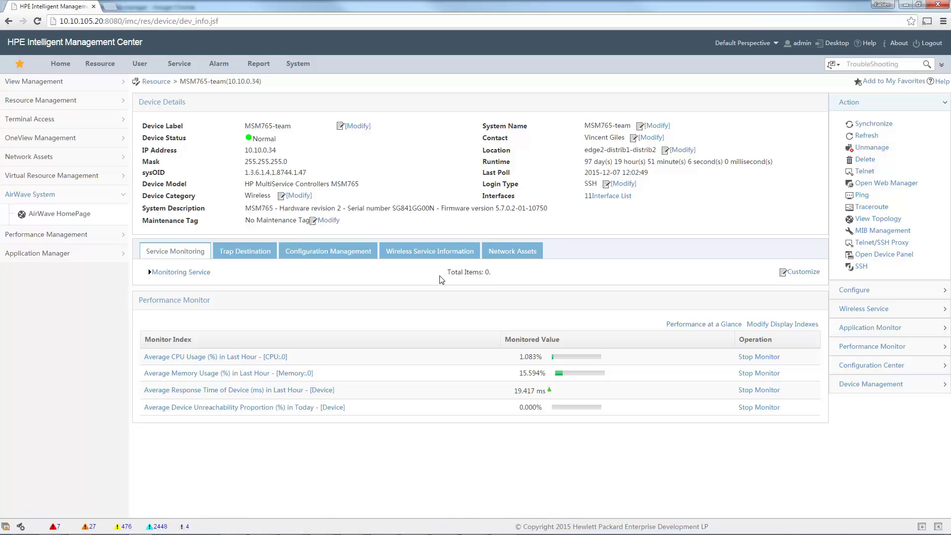
pyautogui.moveTo(184, 66)
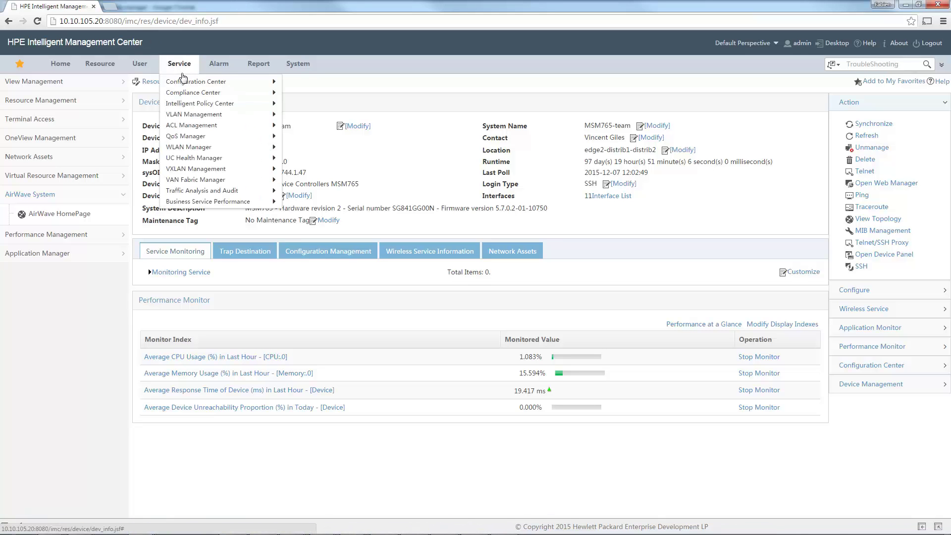
pyautogui.moveTo(216, 147)
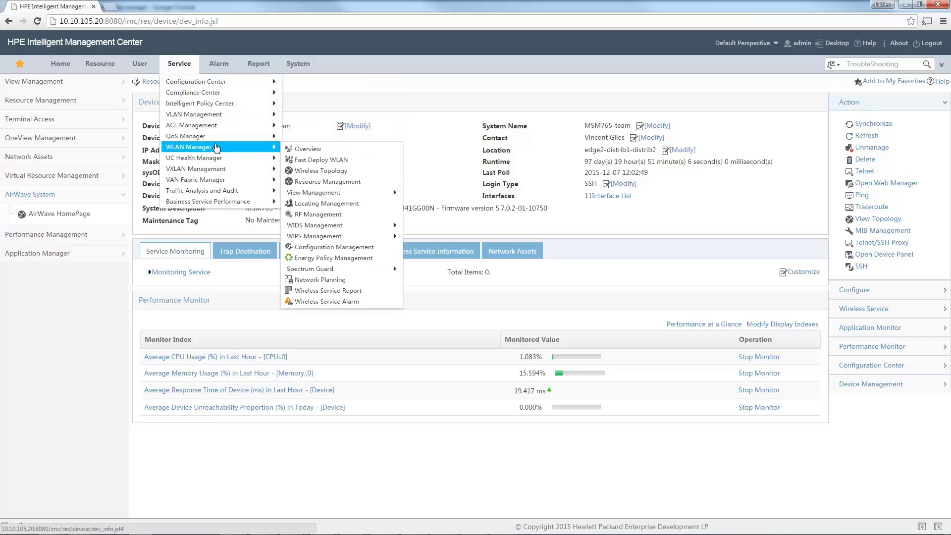
pyautogui.click(292, 149)
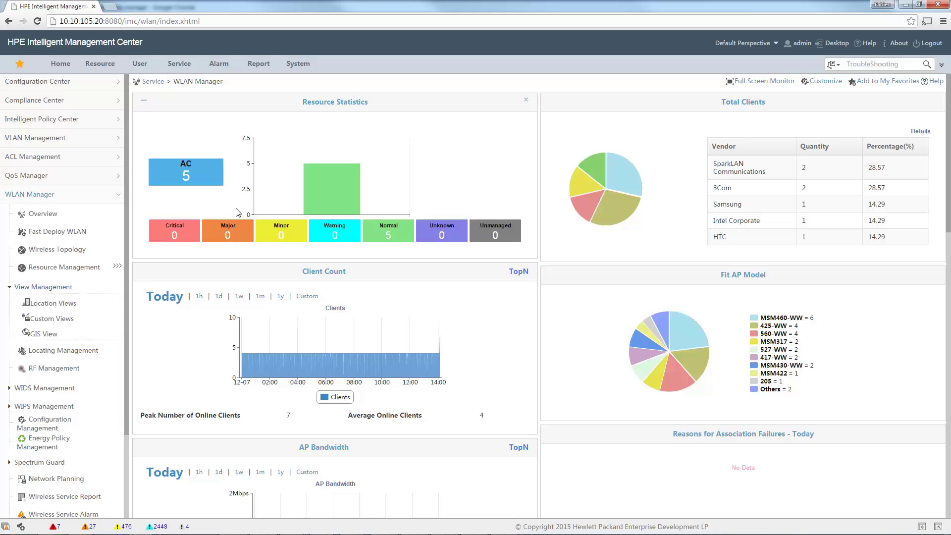
# Open Resource Management and show the AC List of controllers
pyautogui.click(47, 270)
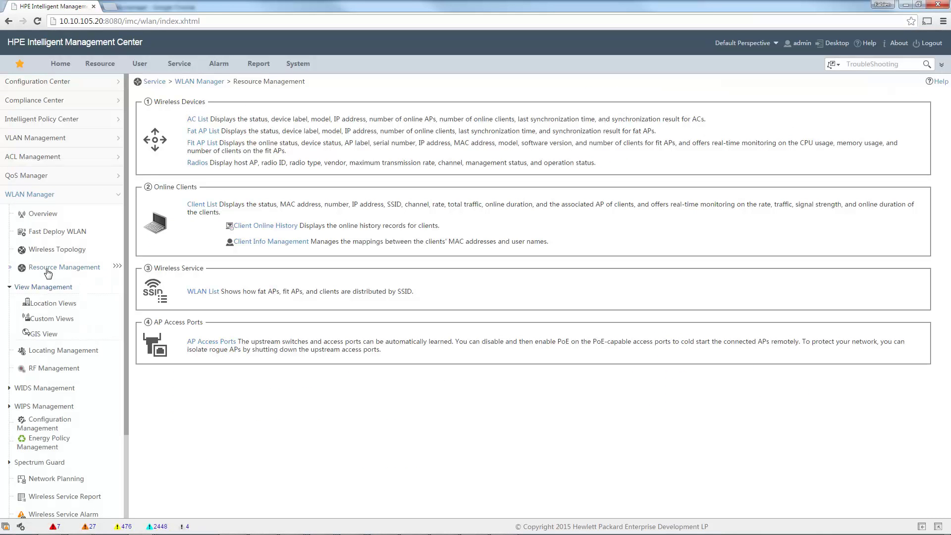
pyautogui.click(197, 120)
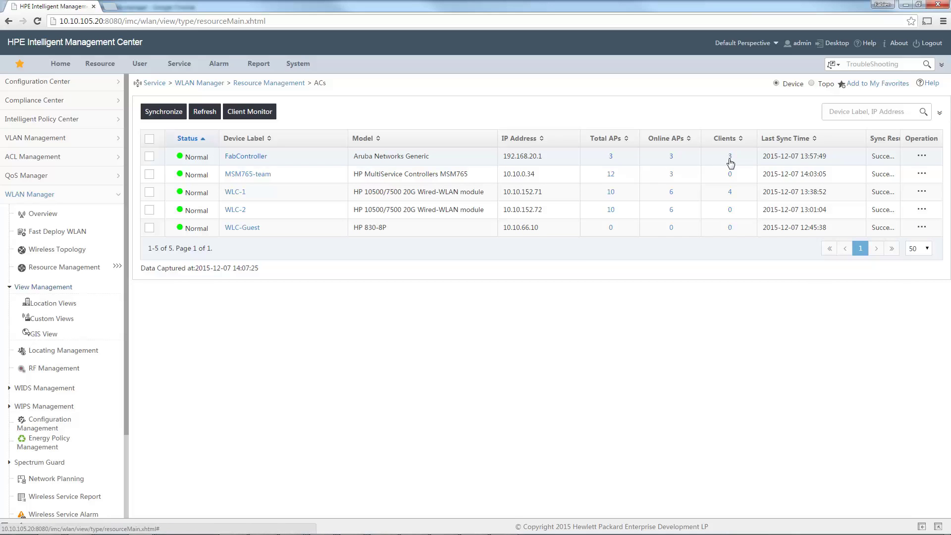
# Show FabController's online APs, then list the 2 clients on AP_Chambre_Amis
pyautogui.click(671, 157)
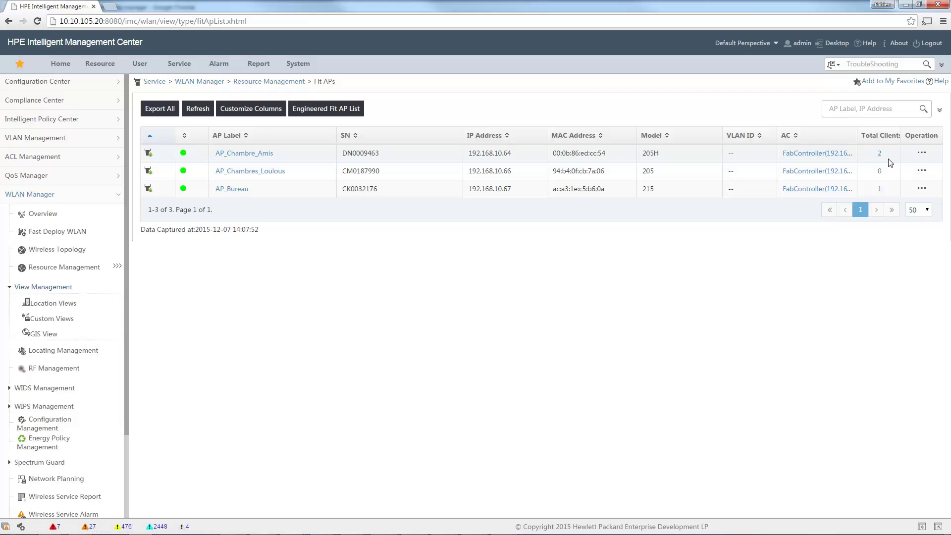
pyautogui.click(922, 153)
pyautogui.click(880, 157)
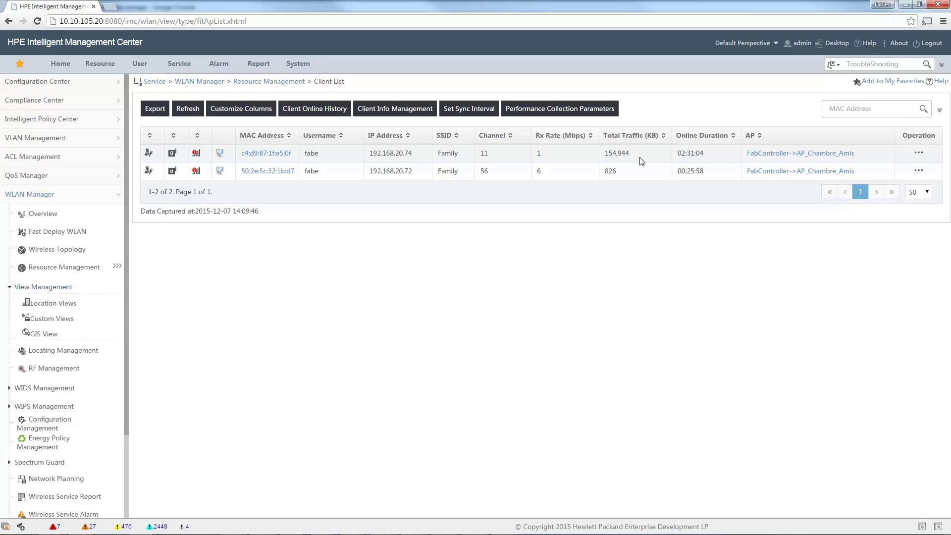
pyautogui.click(919, 154)
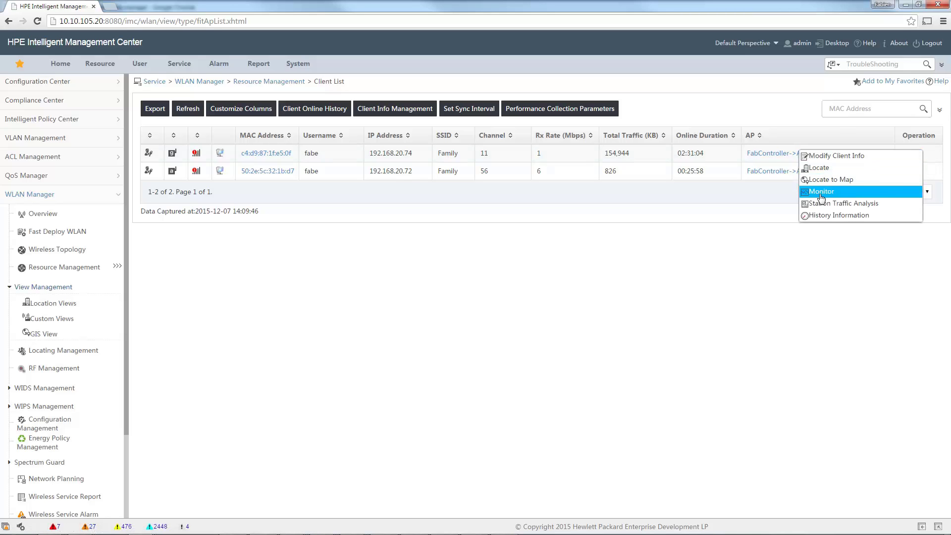
pyautogui.click(818, 193)
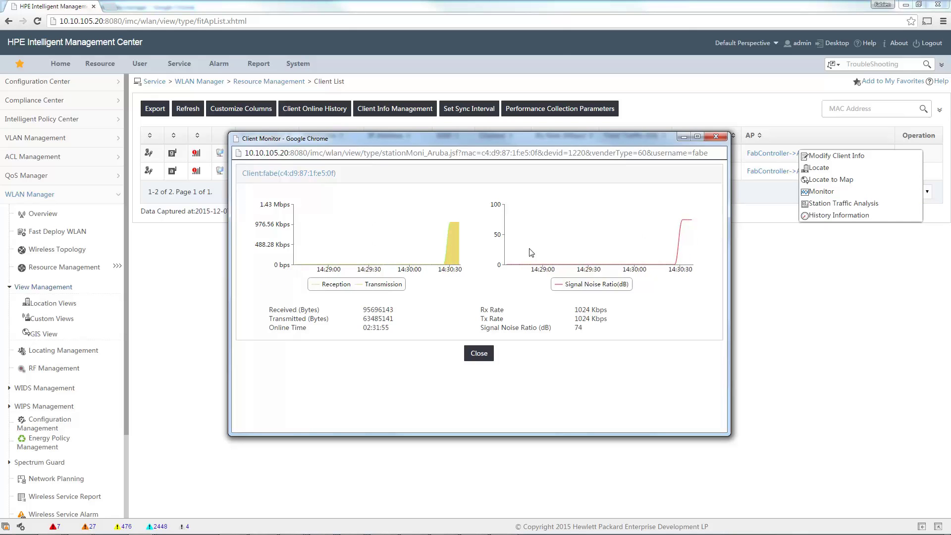
pyautogui.click(714, 138)
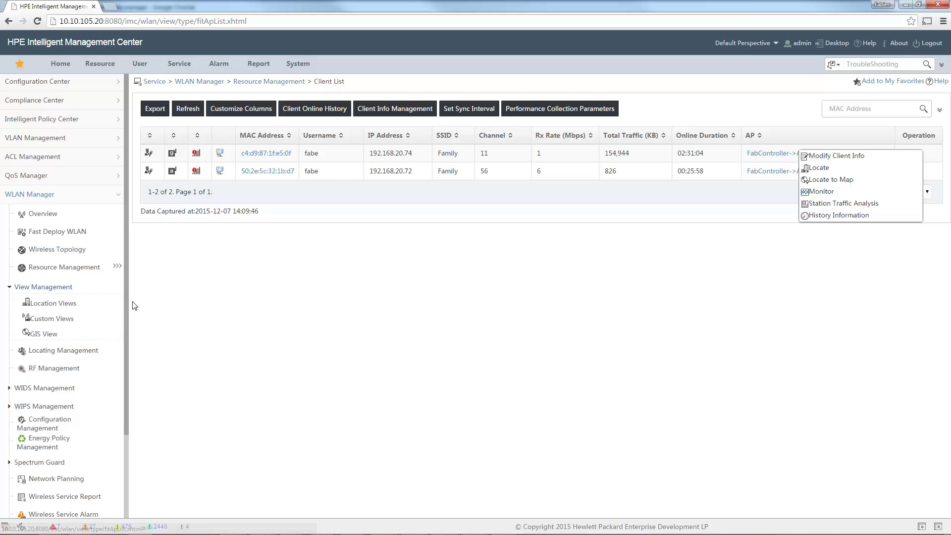
# From the AC List, open FabController's WLAN Configuration and start adding a WLAN
pyautogui.click(78, 268)
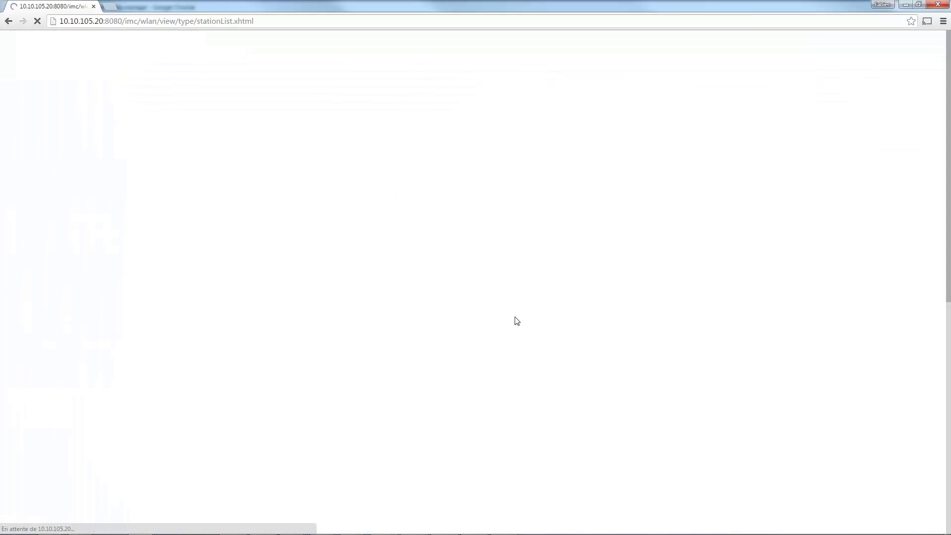
pyautogui.click(192, 121)
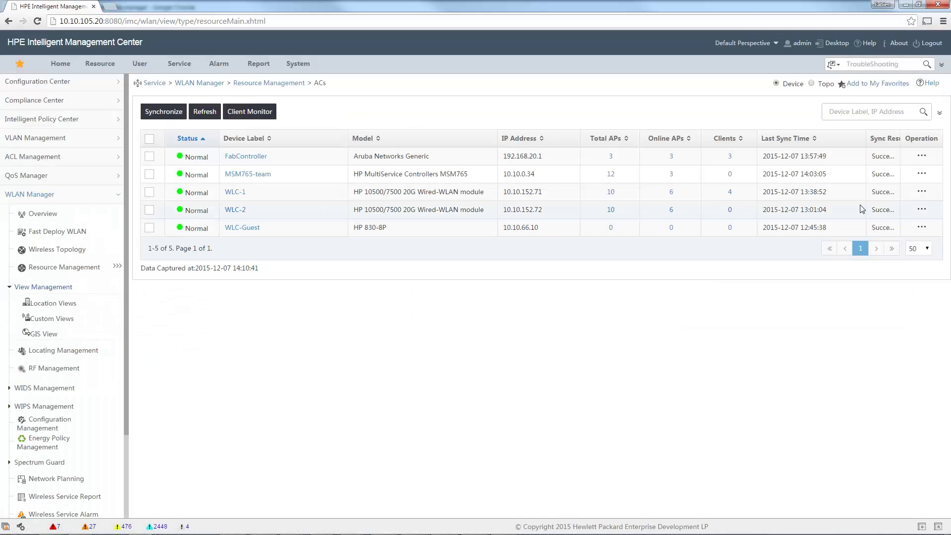
pyautogui.click(920, 157)
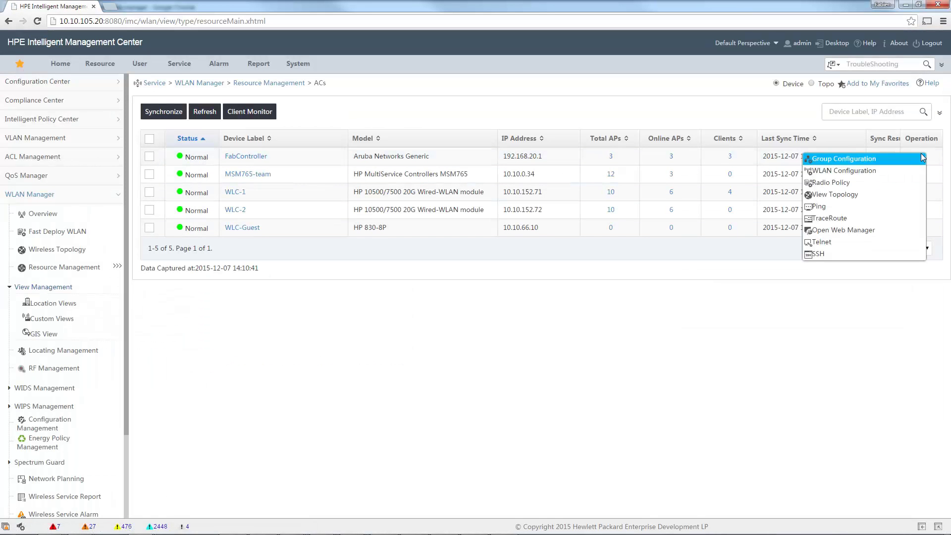
pyautogui.click(843, 175)
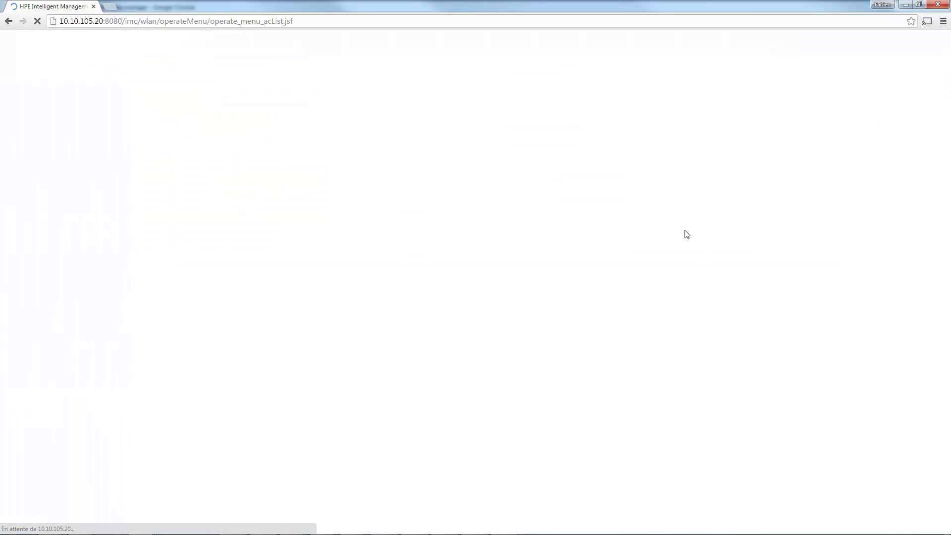
pyautogui.click(152, 114)
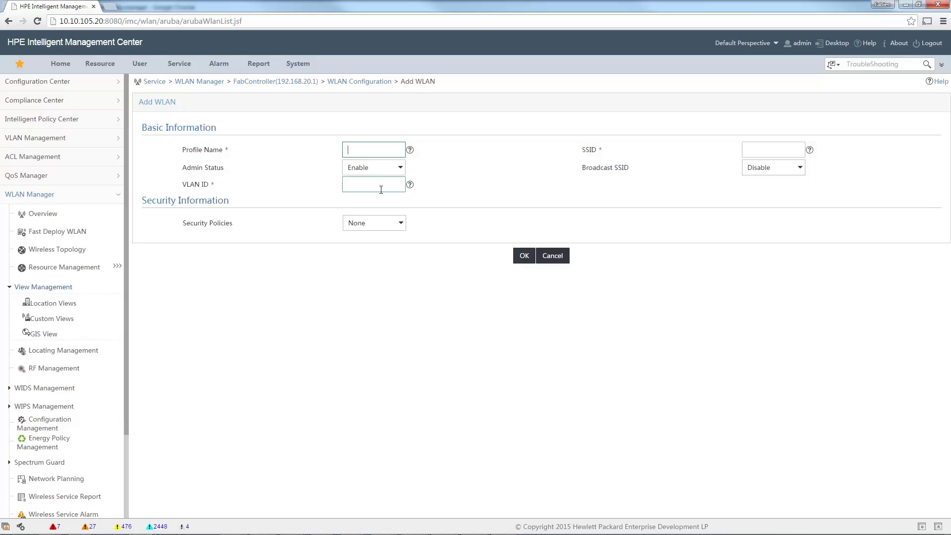
# Cancel the Add WLAN form and open WLC-1's Operation menu in the AC List
pyautogui.click(552, 256)
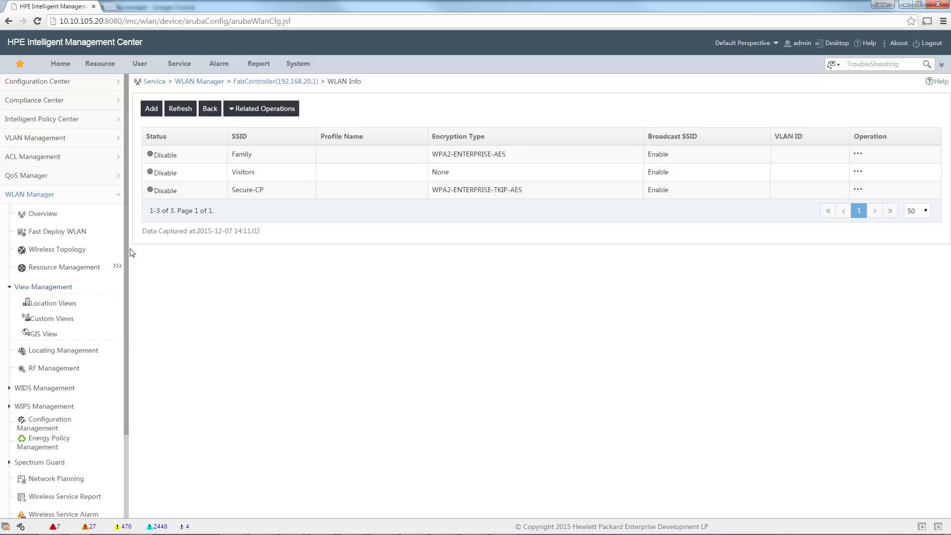
pyautogui.click(48, 220)
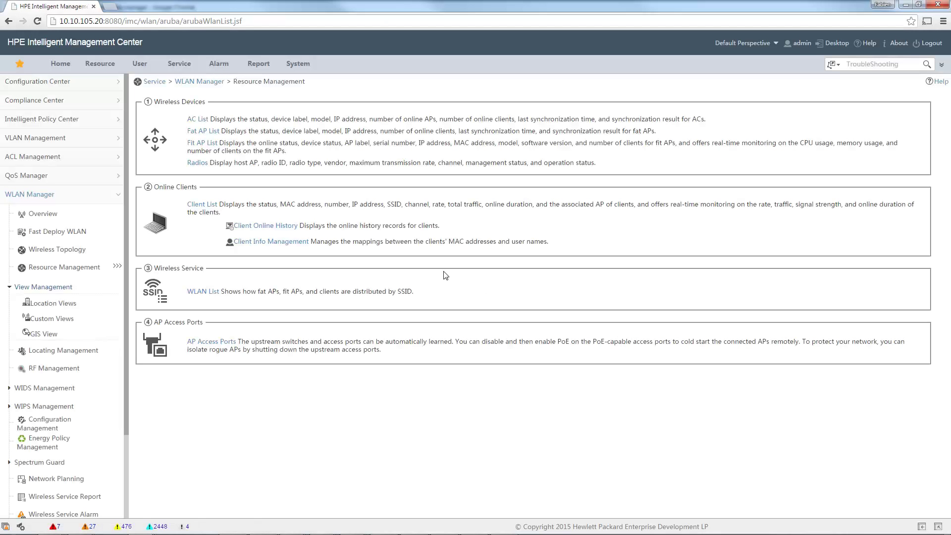
pyautogui.click(191, 122)
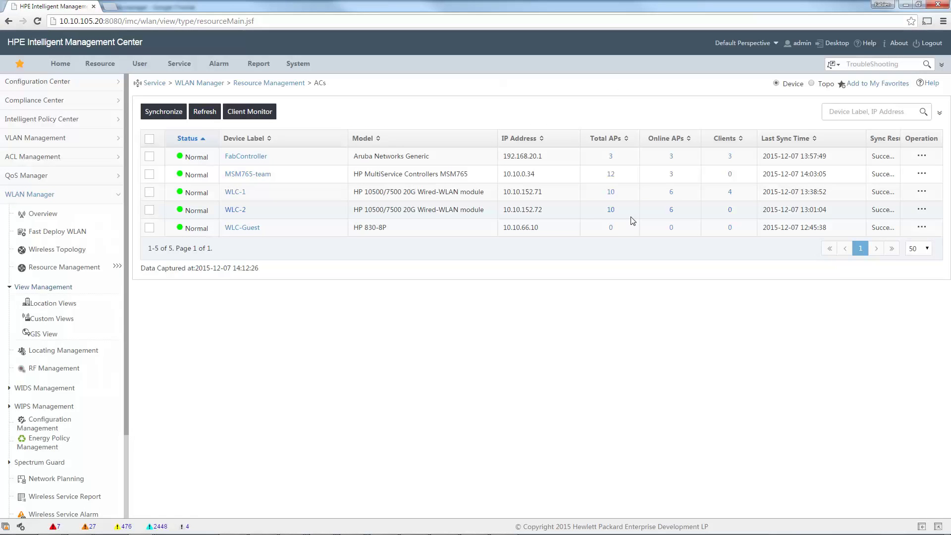
pyautogui.click(921, 192)
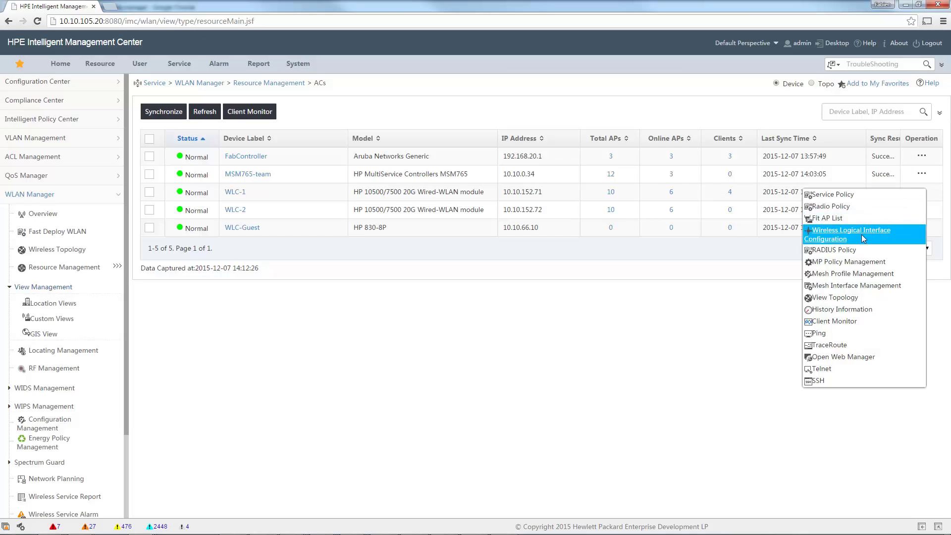
# Open WLC-1's Wireless Logical Interface Configuration, start Add Interface, then cancel it
pyautogui.click(836, 235)
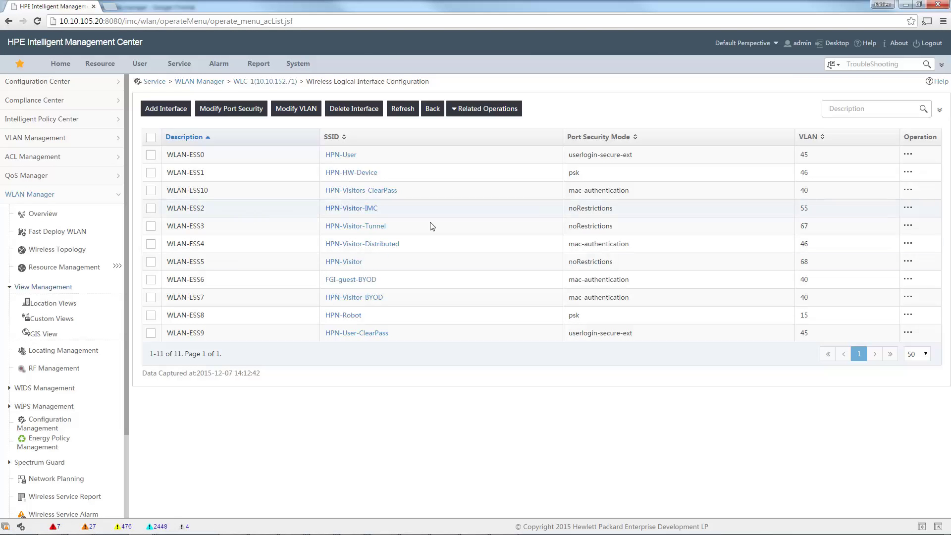
pyautogui.click(179, 115)
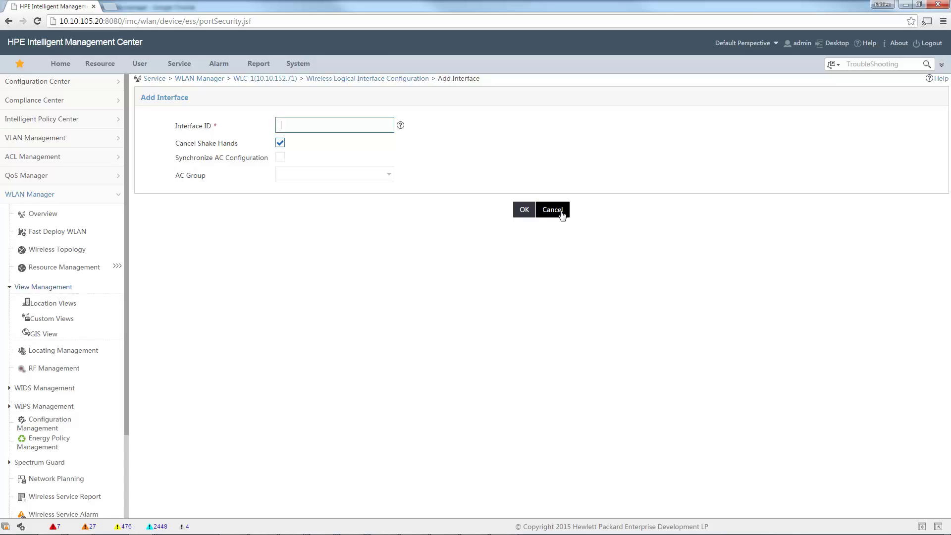
pyautogui.click(562, 214)
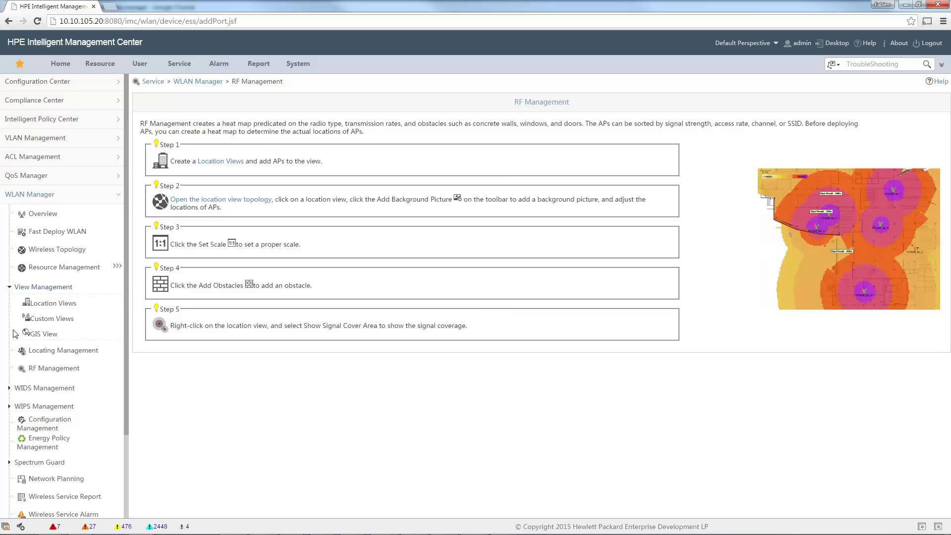
# Add a Building-type location view named Home_Fabe and open its device list
pyautogui.click(43, 306)
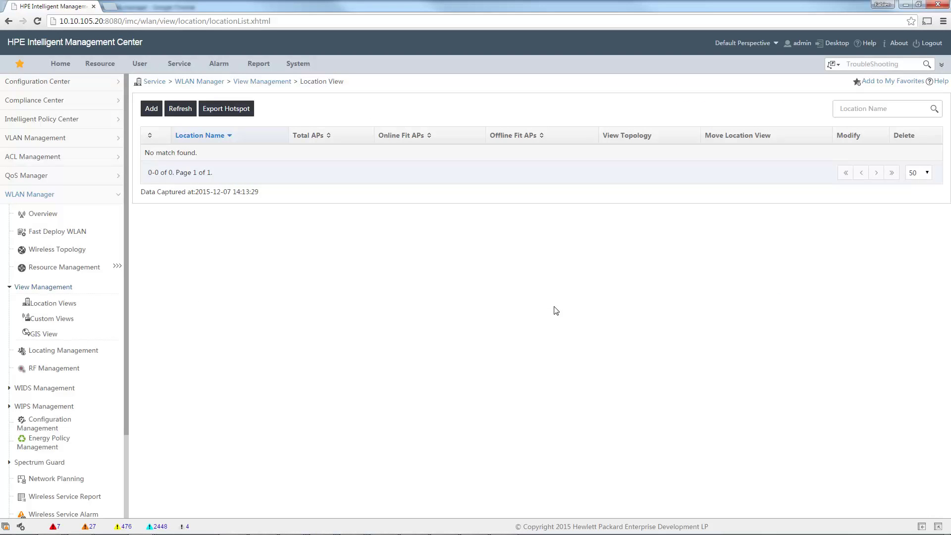
pyautogui.click(151, 109)
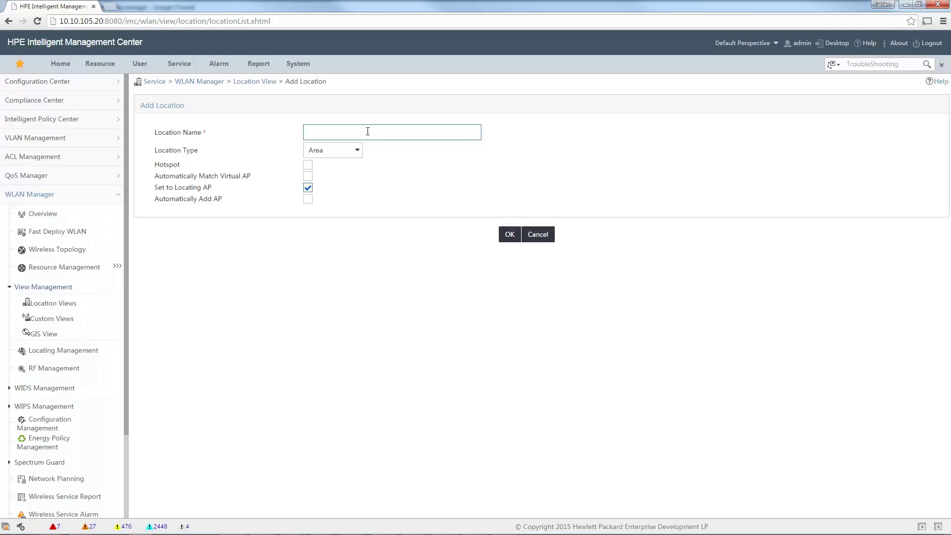
pyautogui.write('Home_Fabe')
pyautogui.click(348, 151)
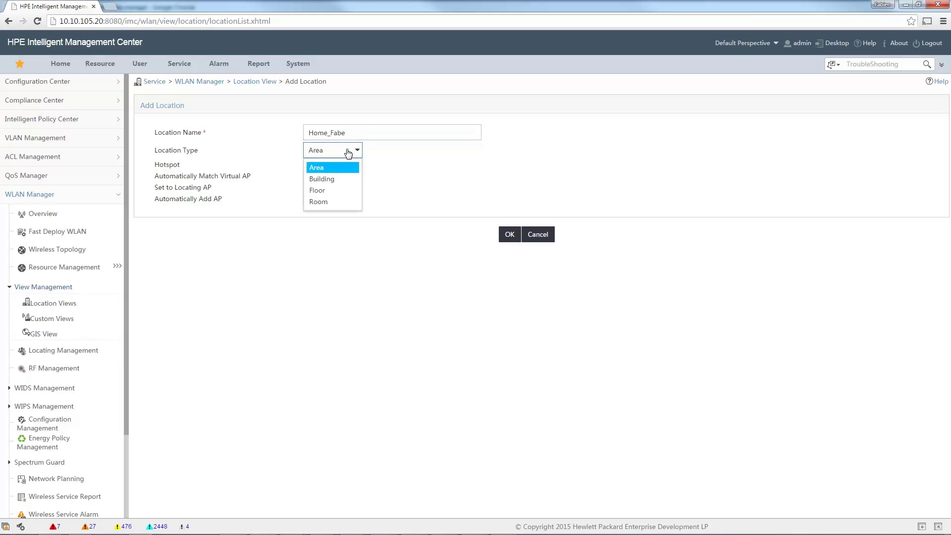
pyautogui.click(337, 180)
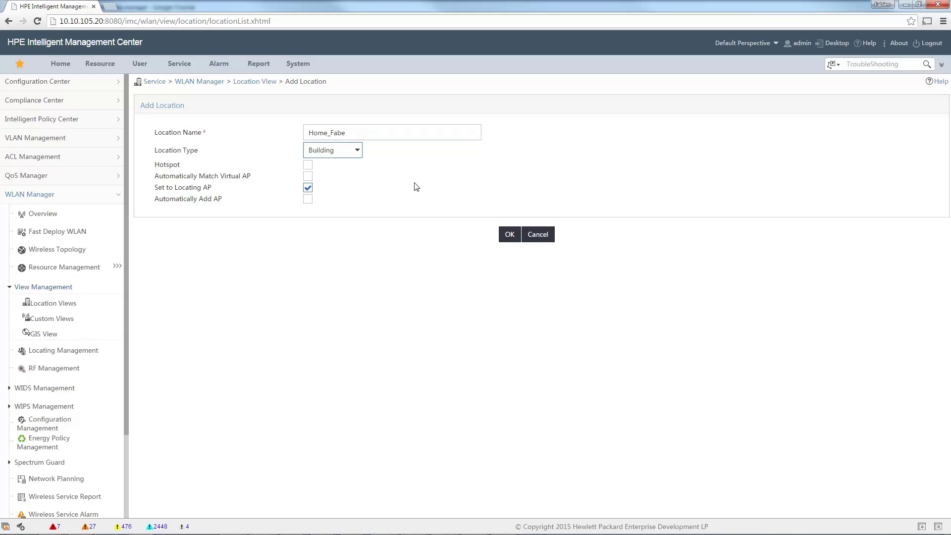
pyautogui.click(506, 240)
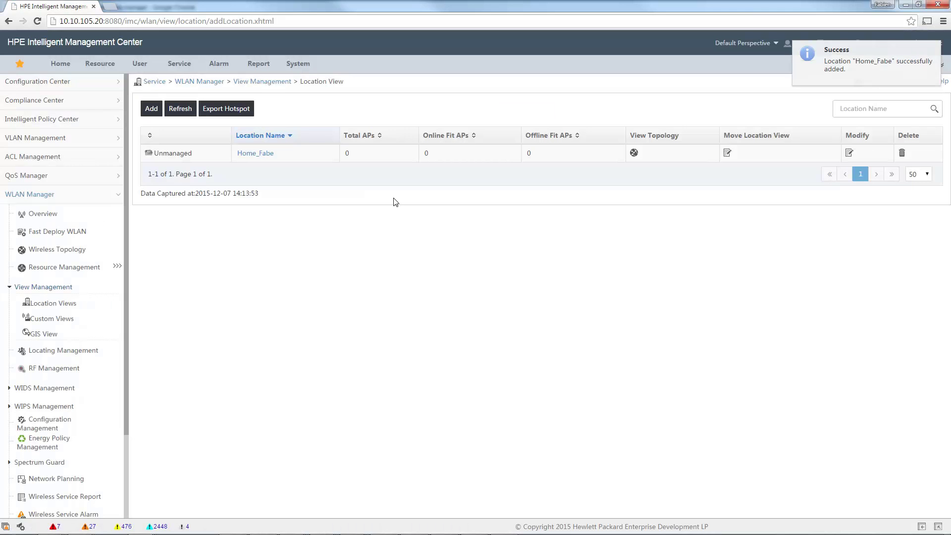
pyautogui.click(257, 157)
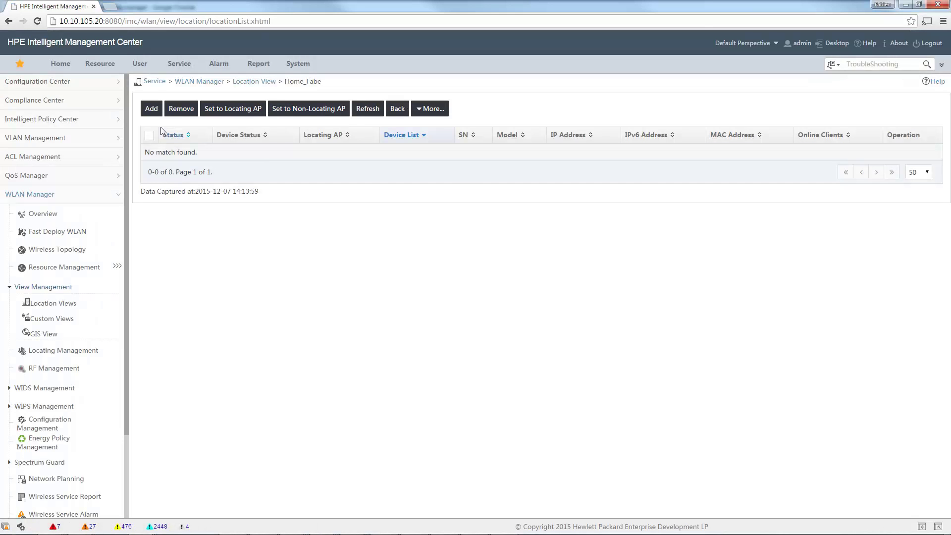
# Add AP_Bureau, AP_Chambre_Amis and AP_Chambres_Loulous to Home_Fabe and dismiss the CCleaner notice
pyautogui.click(151, 109)
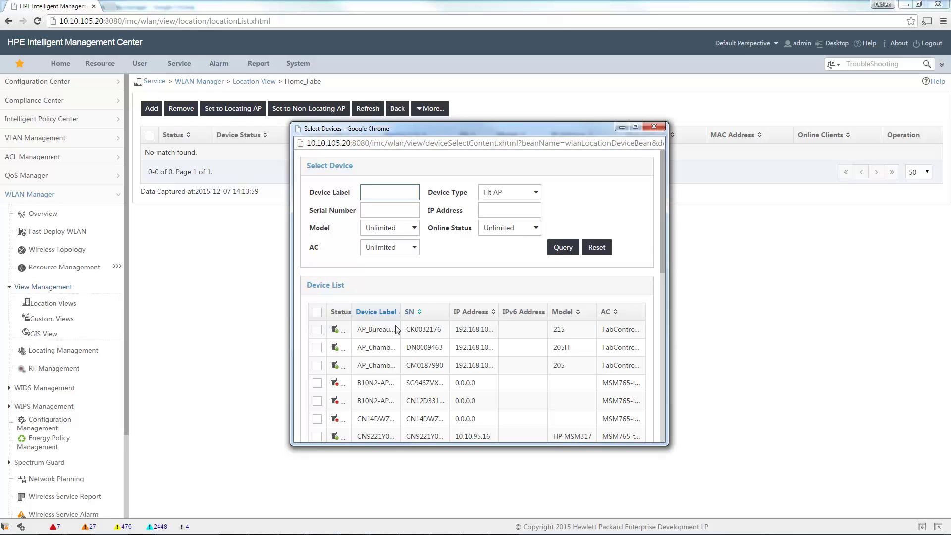
pyautogui.click(317, 330)
pyautogui.click(317, 348)
pyautogui.click(317, 365)
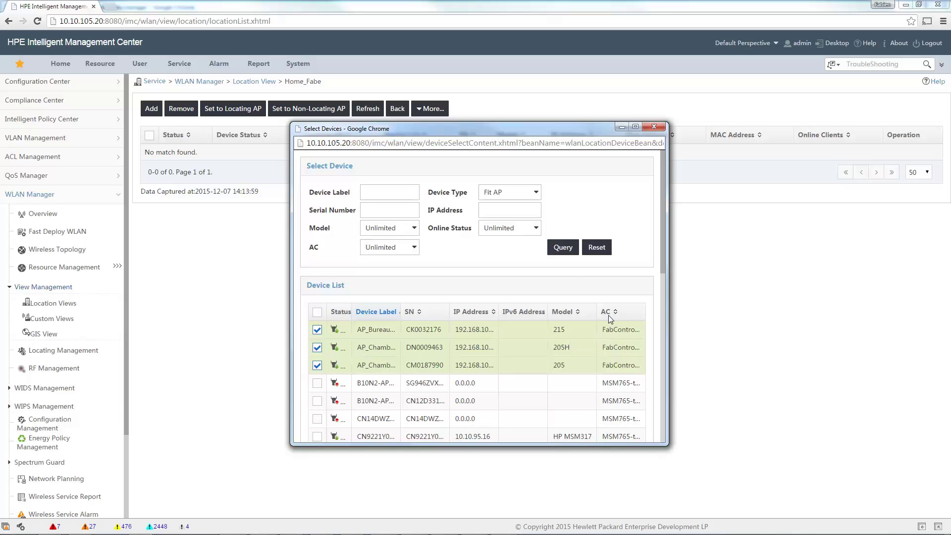
pyautogui.scroll(-3, 608, 308)
pyautogui.scroll(-5, 609, 310)
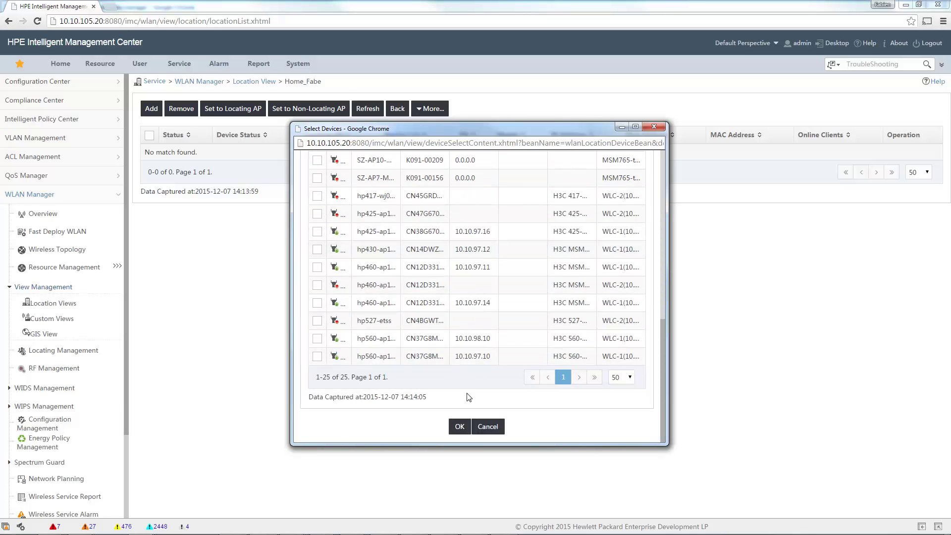
pyautogui.click(460, 426)
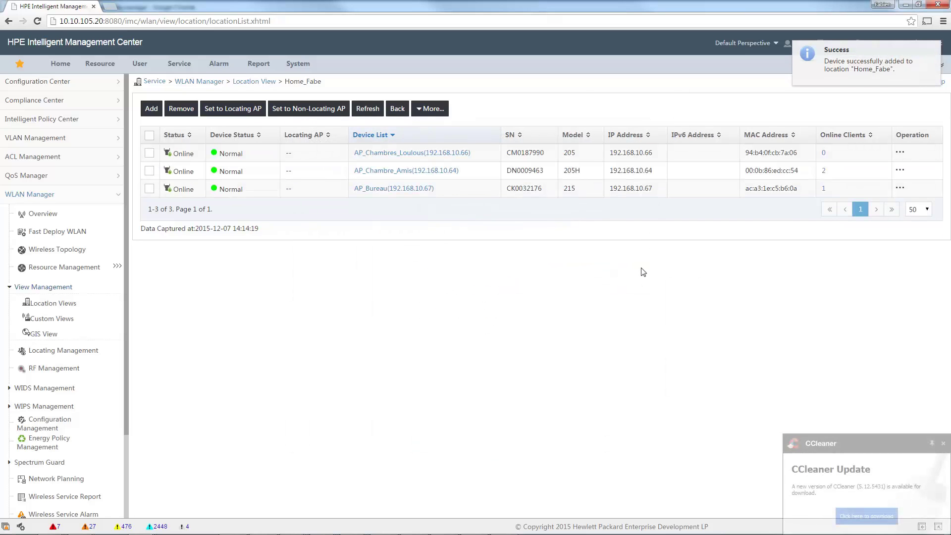
pyautogui.click(944, 443)
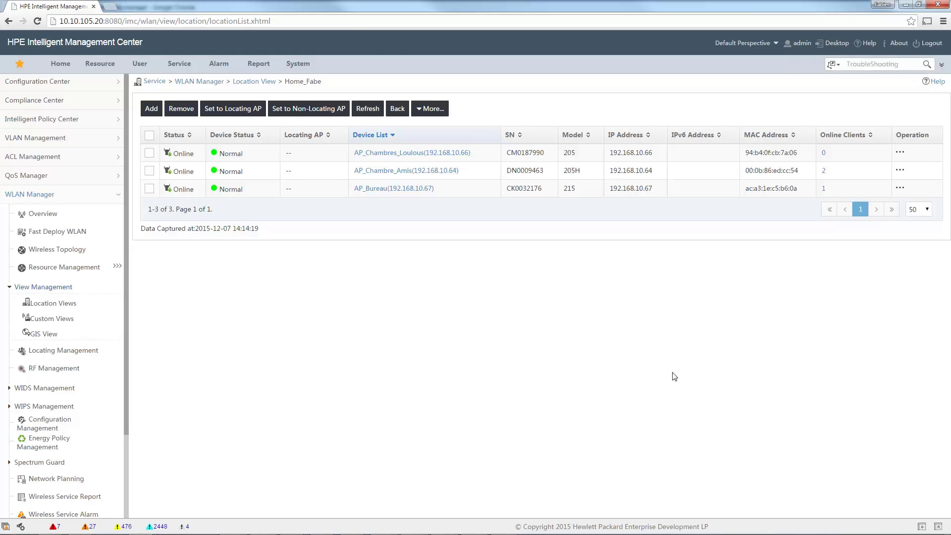
pyautogui.click(54, 368)
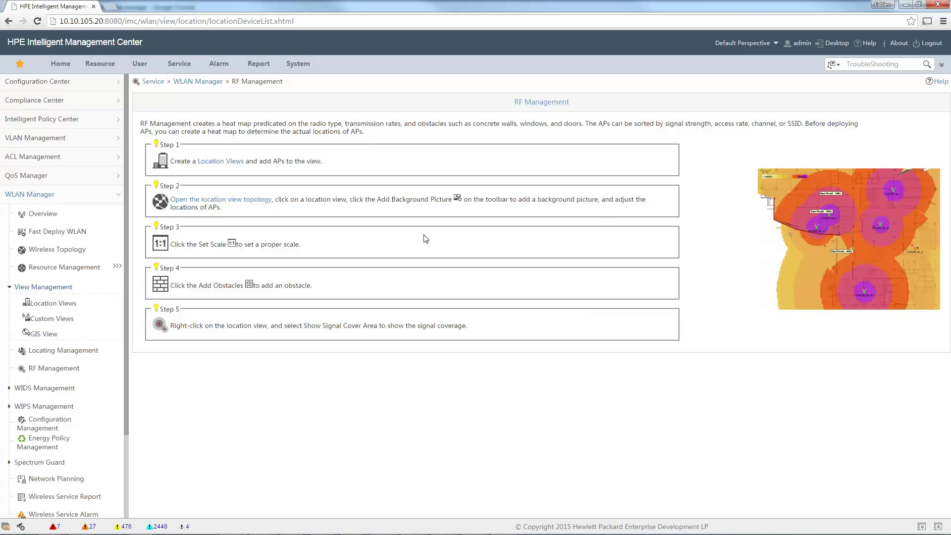
# Open Home_Fabe[3] under Network Topology's Wireless Topology > Location View
pyautogui.click(108, 62)
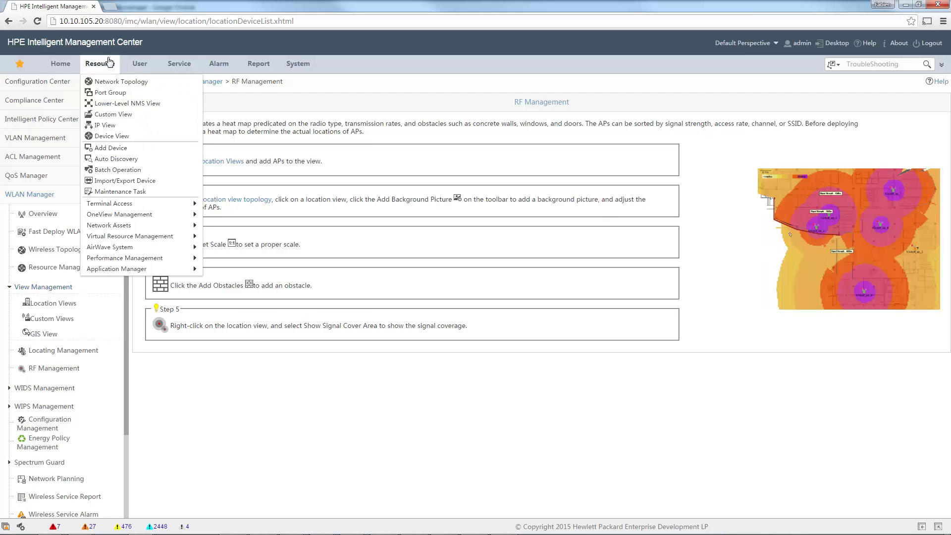
pyautogui.click(109, 83)
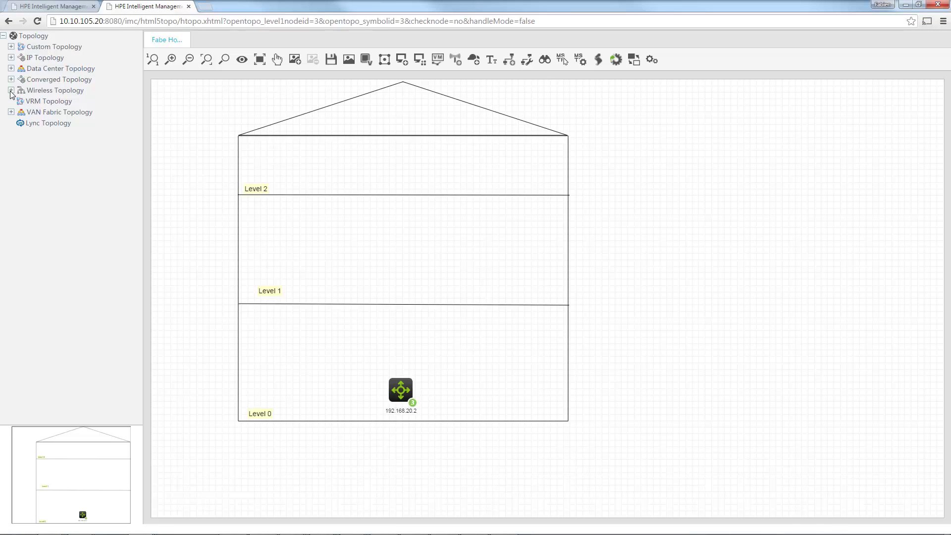
pyautogui.click(11, 90)
pyautogui.click(19, 112)
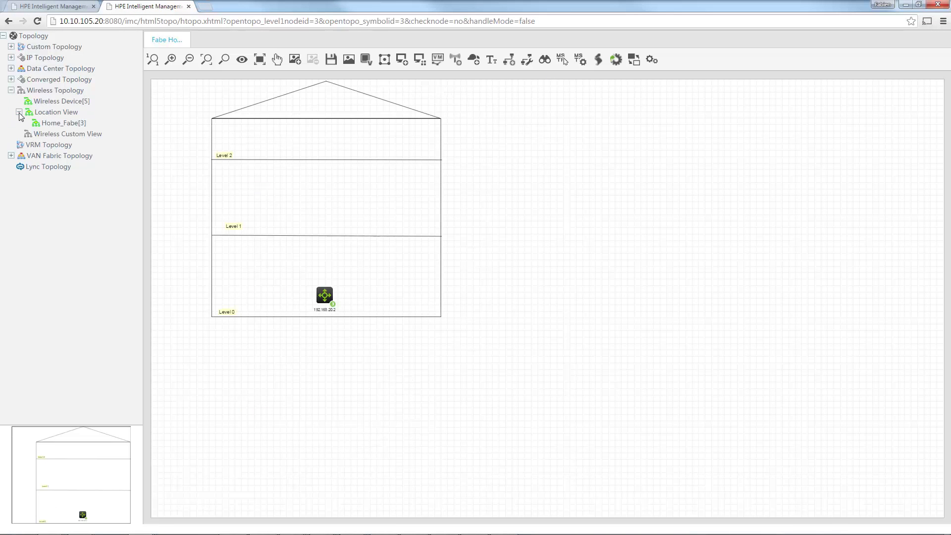
pyautogui.click(74, 125)
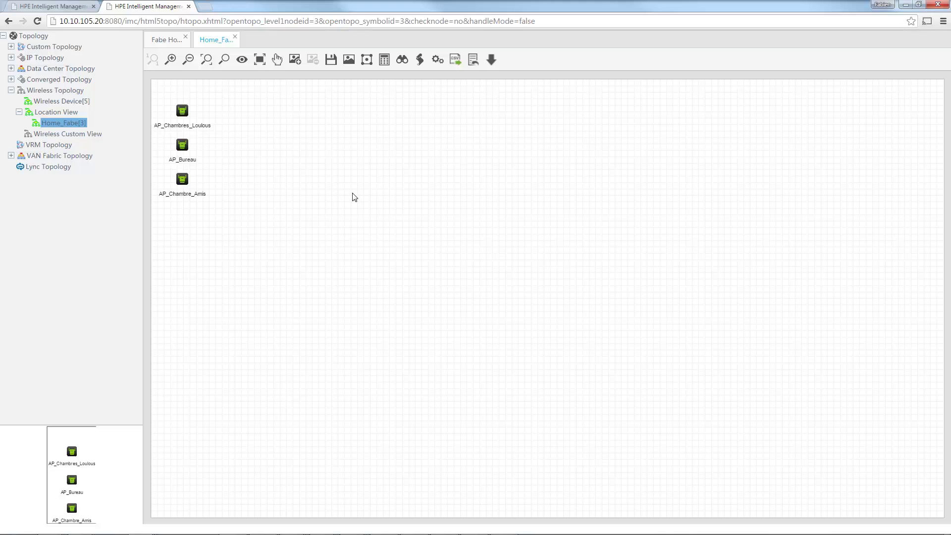
# Set the gallery image B10N2.JPG as the Home_Fabe topology's background floor plan
pyautogui.click(294, 59)
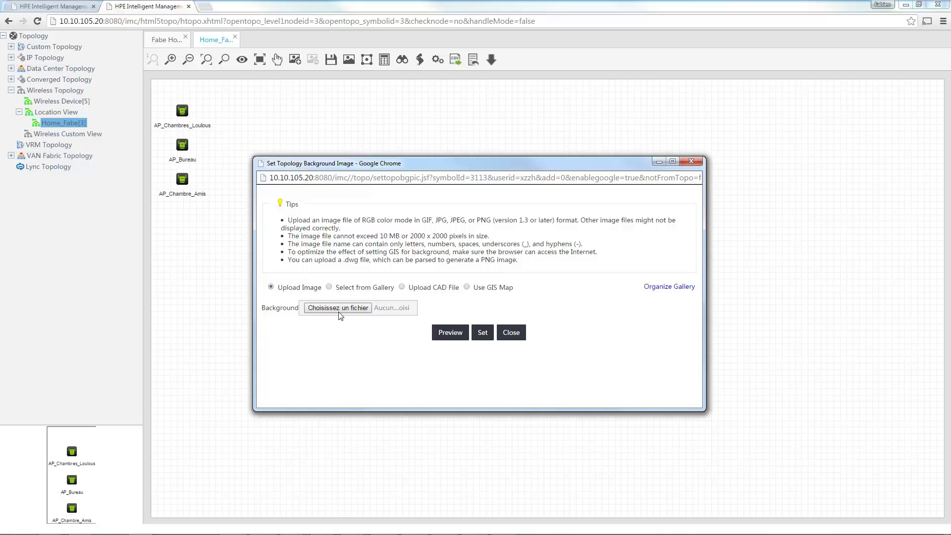
pyautogui.click(330, 288)
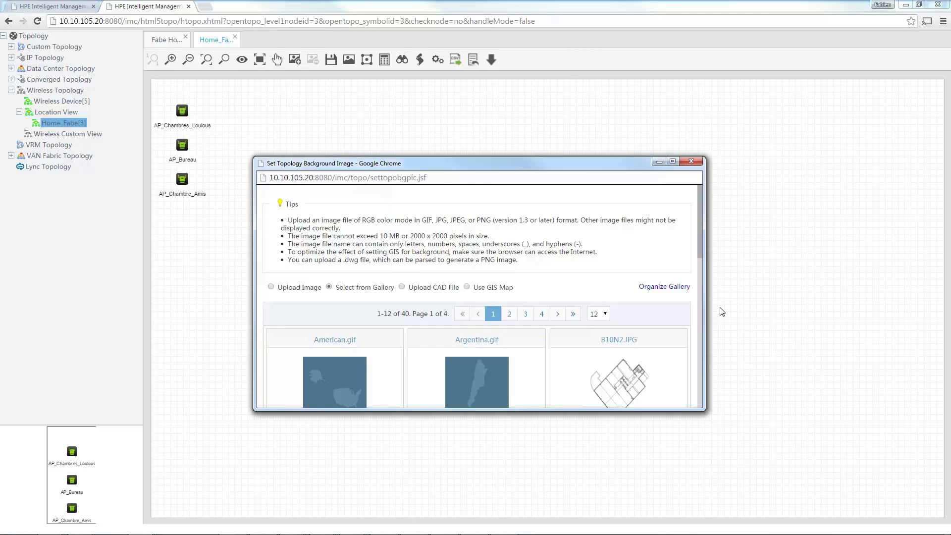
pyautogui.scroll(-1, 694, 294)
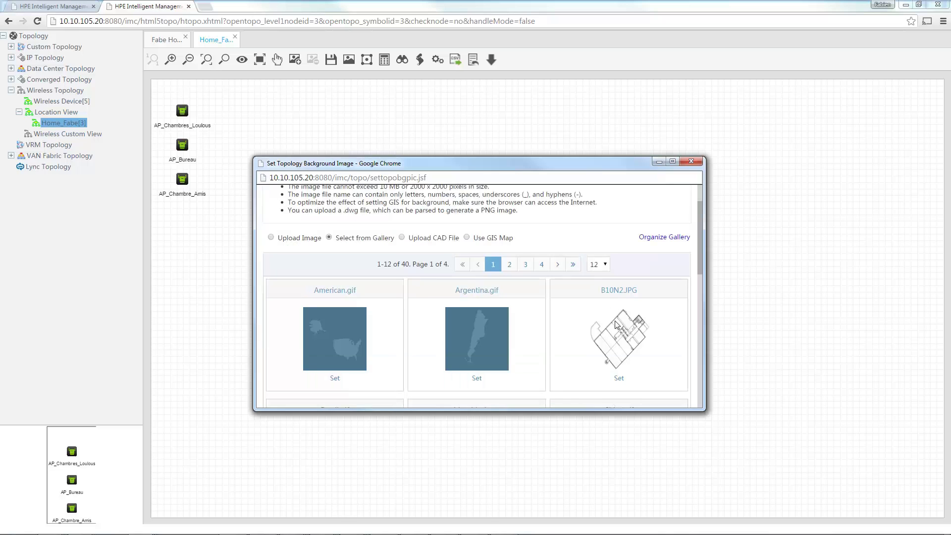
pyautogui.click(621, 380)
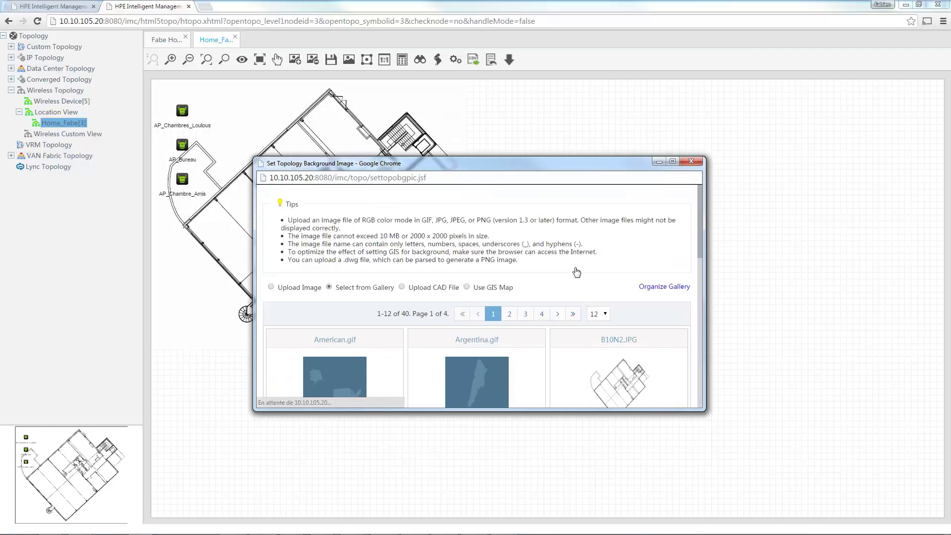
pyautogui.click(695, 164)
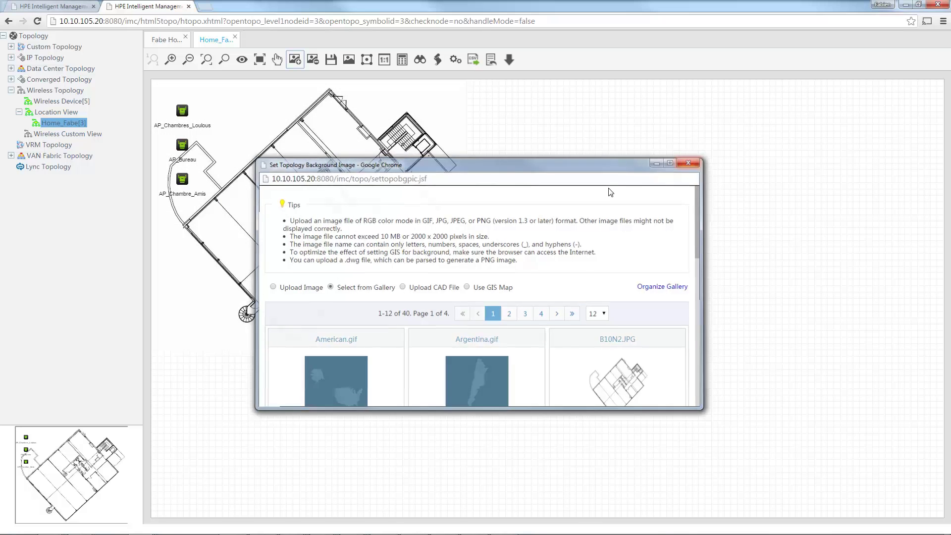
# Drag the three AP icons onto their rooms on the B10N2 floor plan and save the layout
pyautogui.click(185, 183)
pyautogui.moveTo(185, 182); pyautogui.dragTo(355, 129)
pyautogui.moveTo(182, 145); pyautogui.dragTo(334, 232)
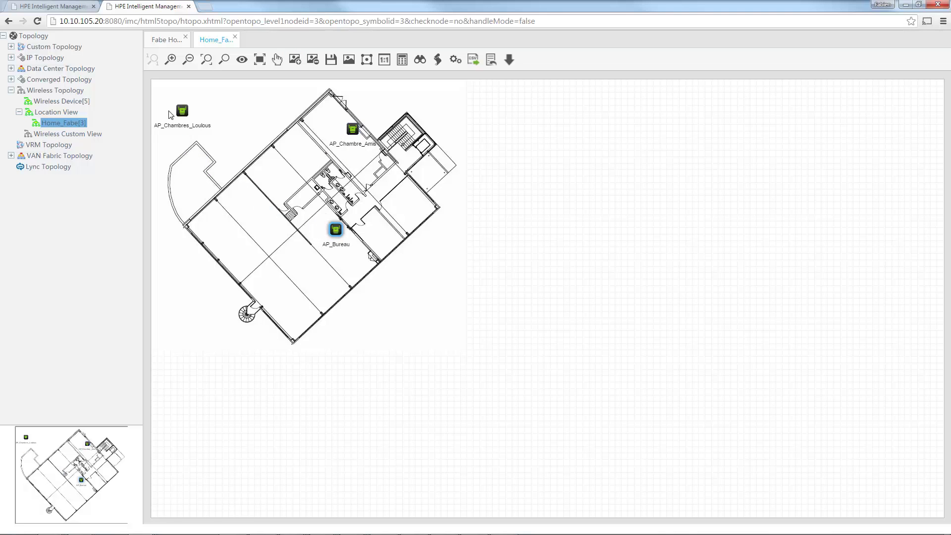
pyautogui.moveTo(180, 115); pyautogui.dragTo(219, 218)
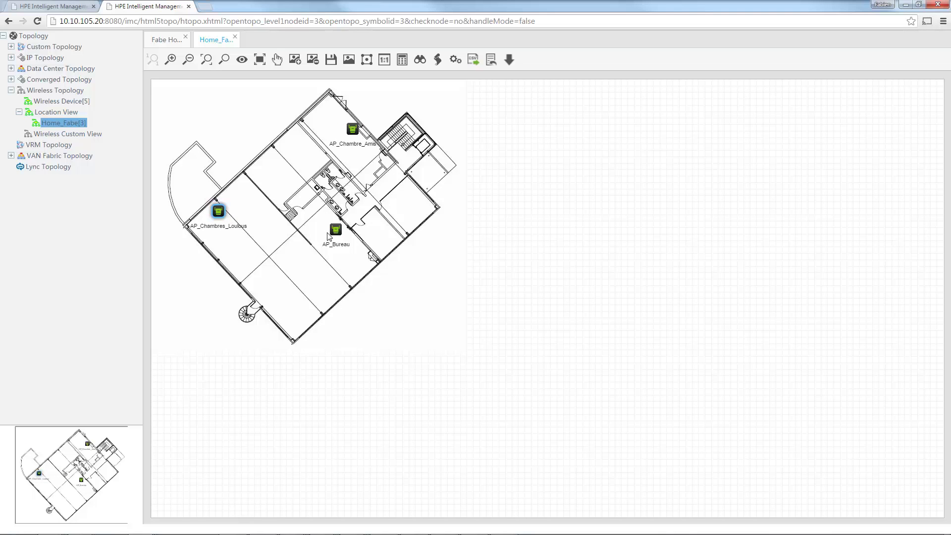
pyautogui.click(331, 60)
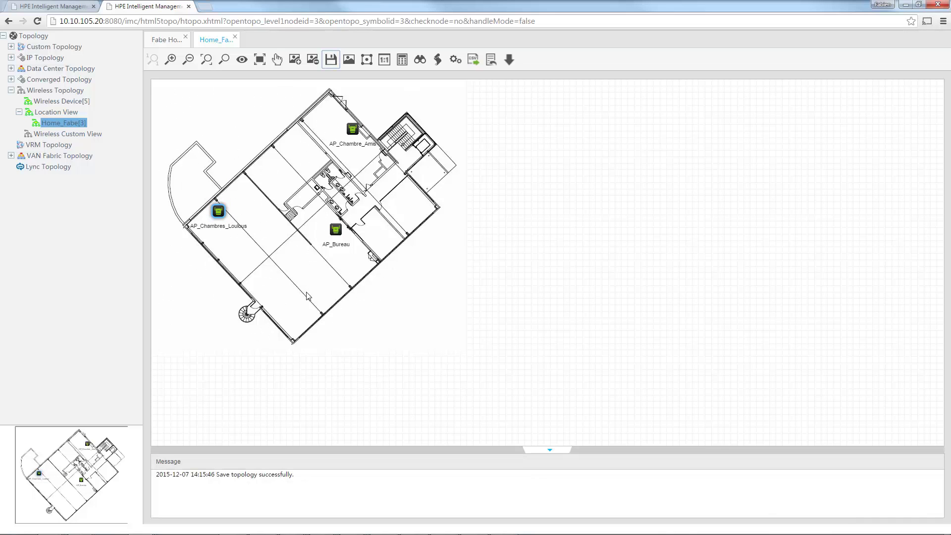
pyautogui.click(345, 273)
# Show clients and move the two fabe clients to the top and marie below AP_Bureau
pyautogui.rightClick(344, 274)
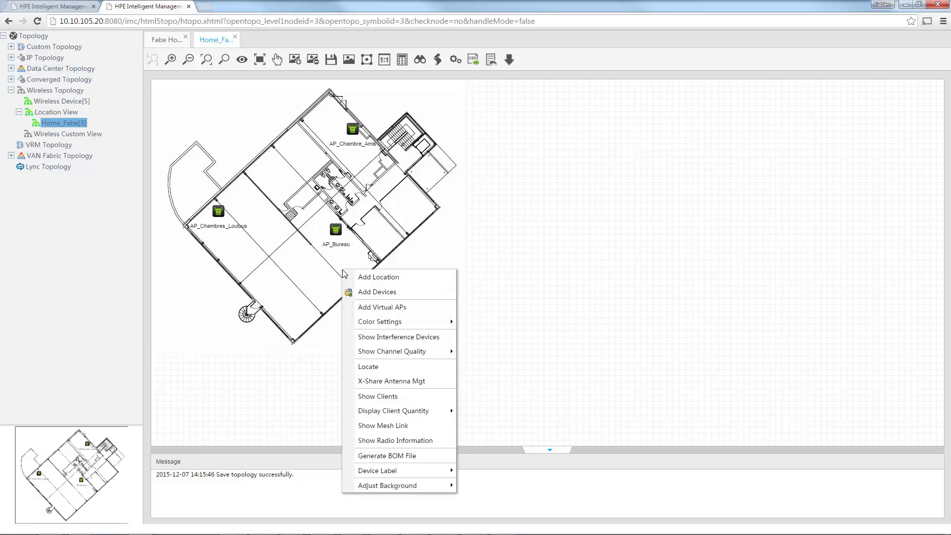
pyautogui.moveTo(381, 412)
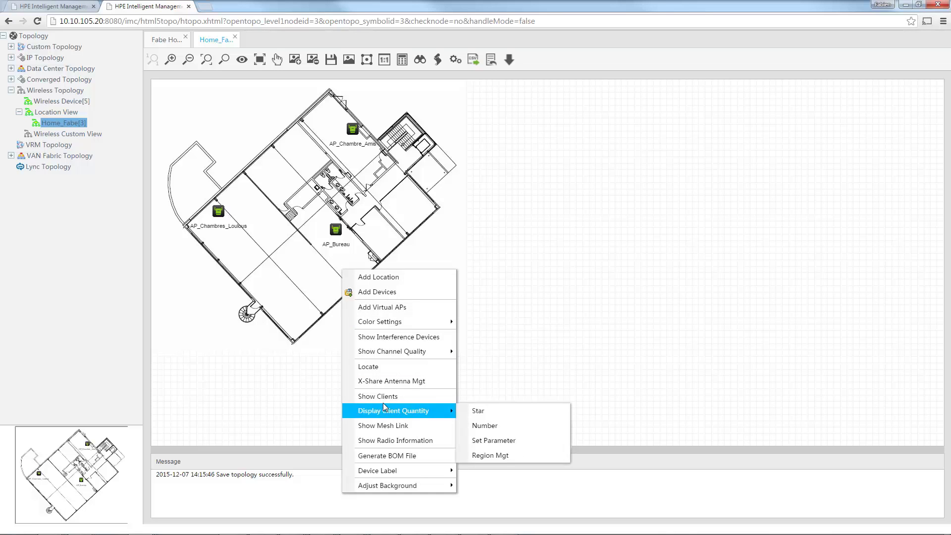
pyautogui.click(383, 400)
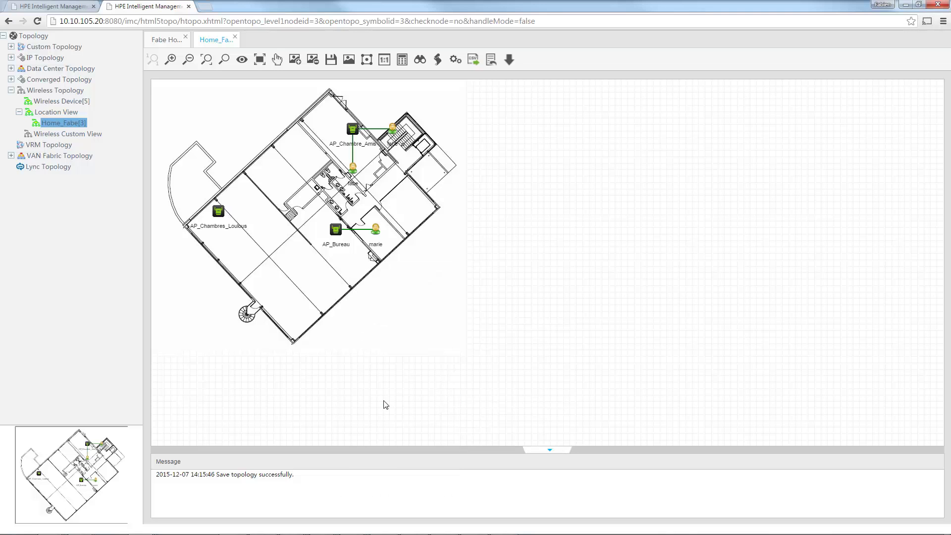
pyautogui.click(392, 122)
pyautogui.moveTo(394, 123); pyautogui.dragTo(393, 94)
pyautogui.moveTo(352, 170); pyautogui.dragTo(310, 123)
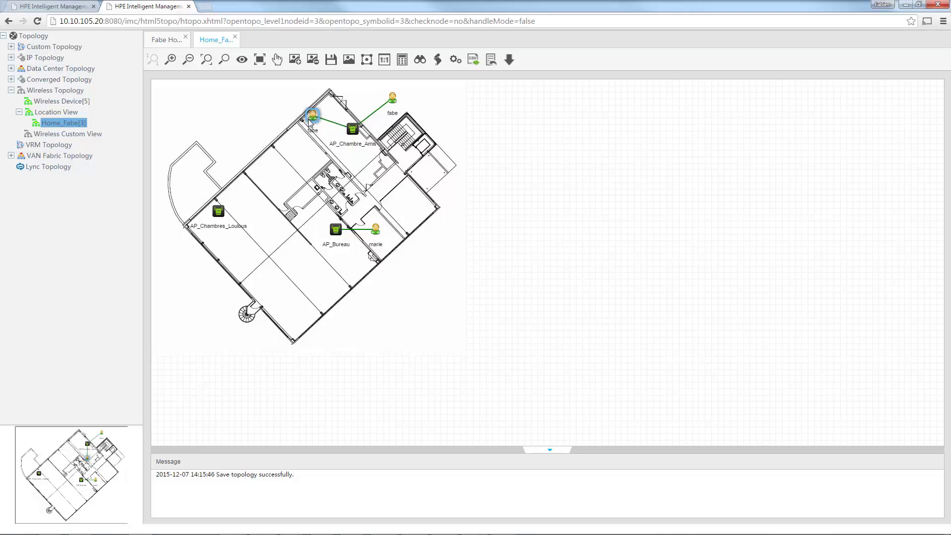
pyautogui.click(512, 152)
pyautogui.moveTo(378, 237); pyautogui.dragTo(352, 272)
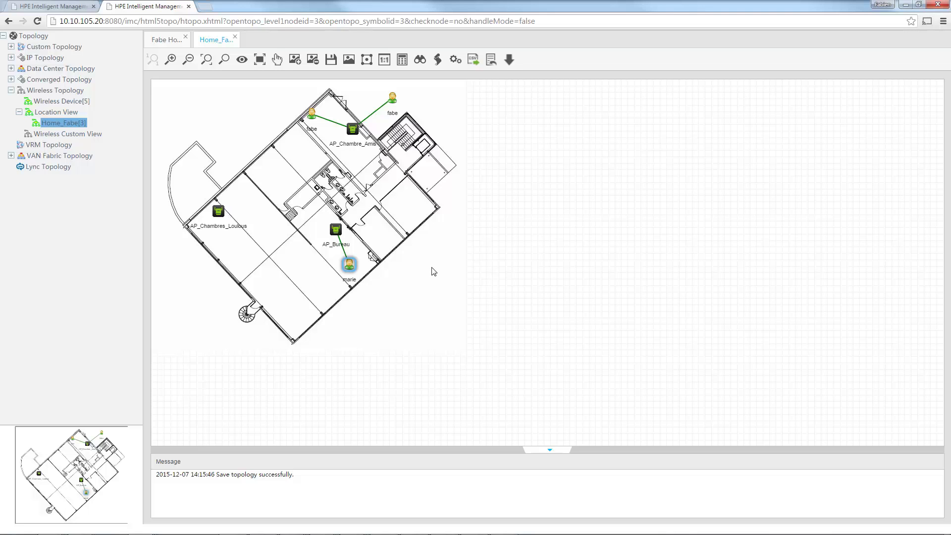
# Hide the clients and return to the RF Management instructions page
pyautogui.rightClick(432, 267)
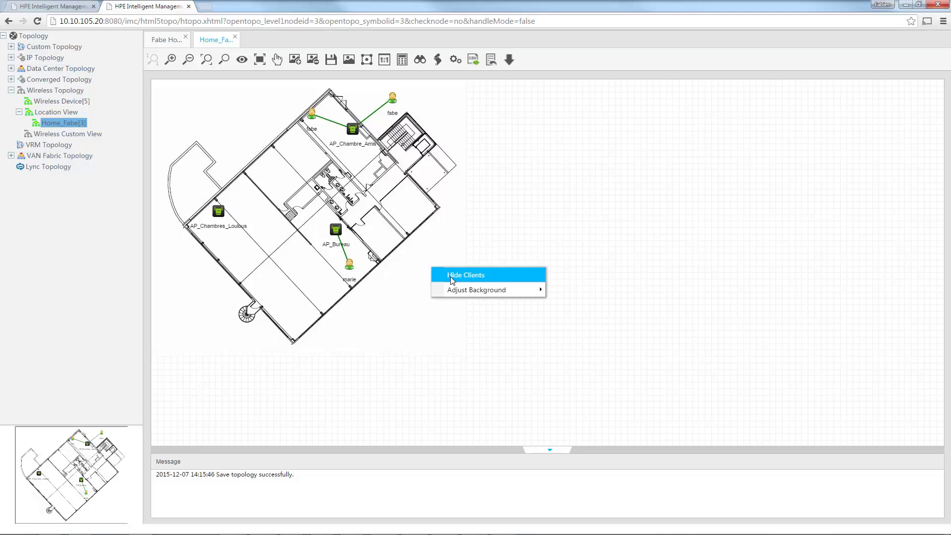
pyautogui.click(452, 276)
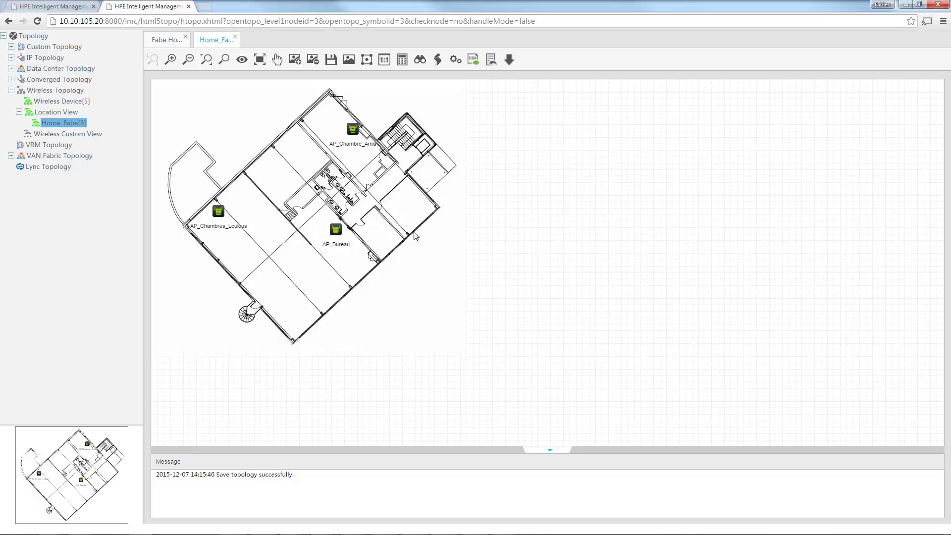
pyautogui.click(38, 7)
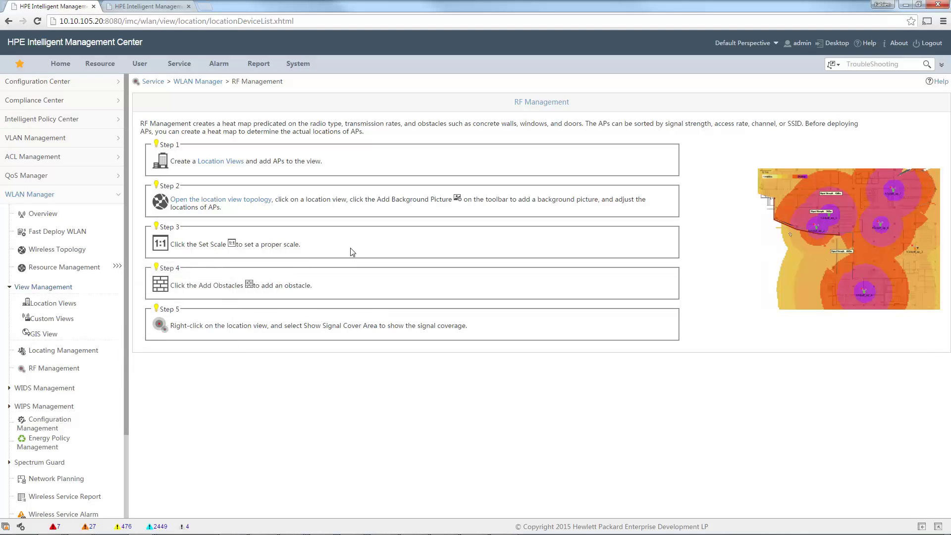
# Draw a reference line on the Home_Fabe floor plan and set its actual distance to 8 meters
pyautogui.moveTo(171, 243); pyautogui.dragTo(543, 243)
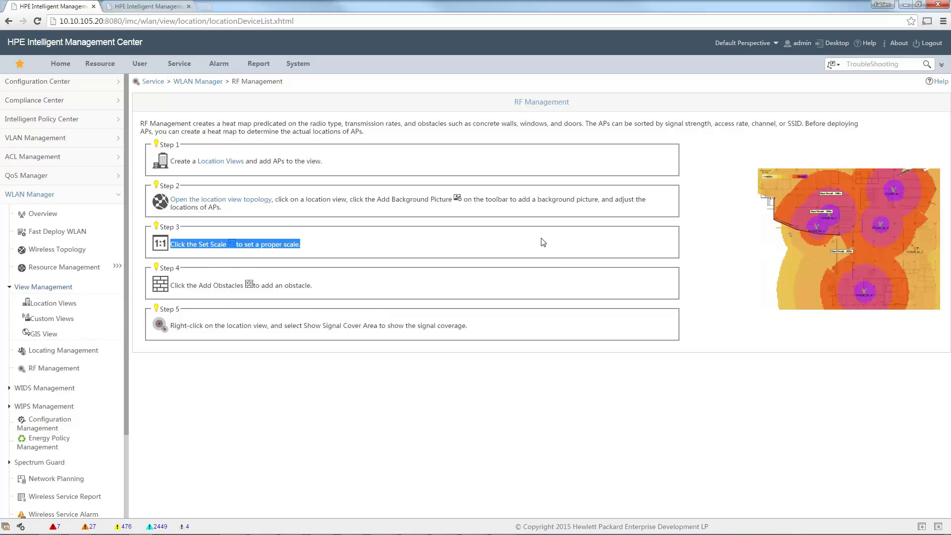
pyautogui.click(168, 7)
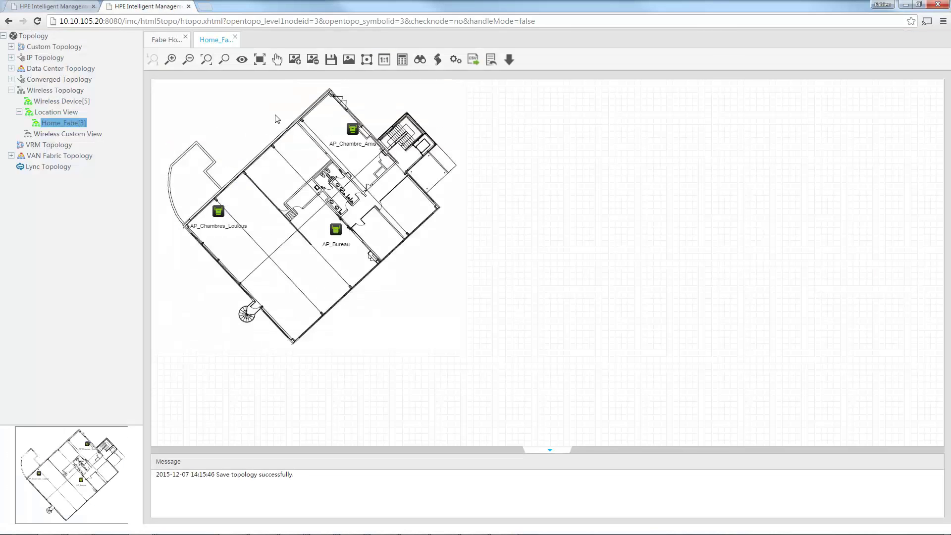
pyautogui.click(384, 61)
pyautogui.click(273, 149)
pyautogui.click(382, 266)
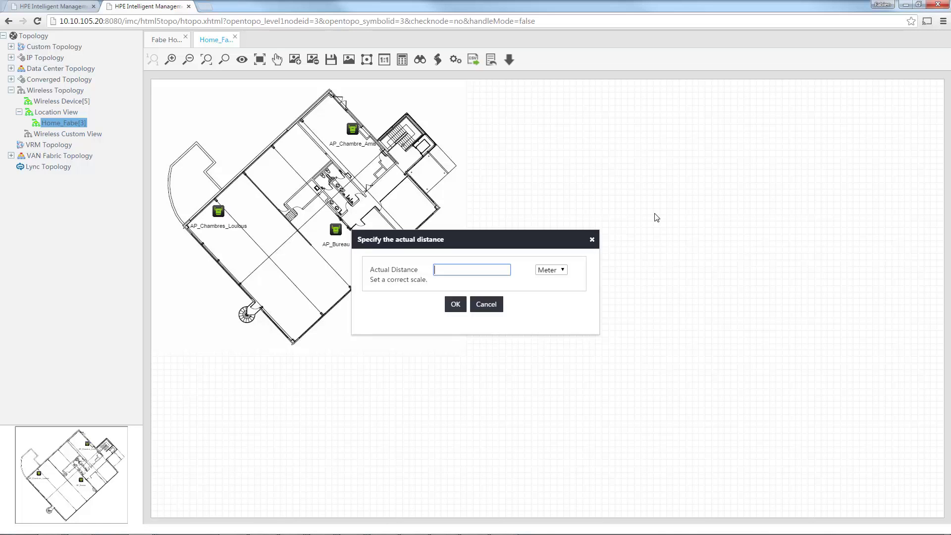
pyautogui.write('8')
pyautogui.click(458, 306)
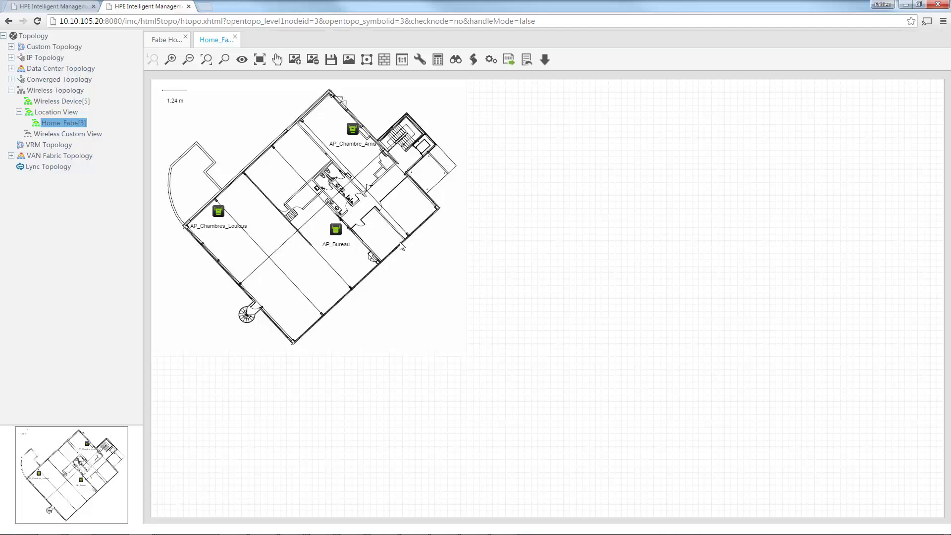
# Display the 2.4G signal-strength coverage heat map on the Home_Fabe floor plan
pyautogui.rightClick(374, 230)
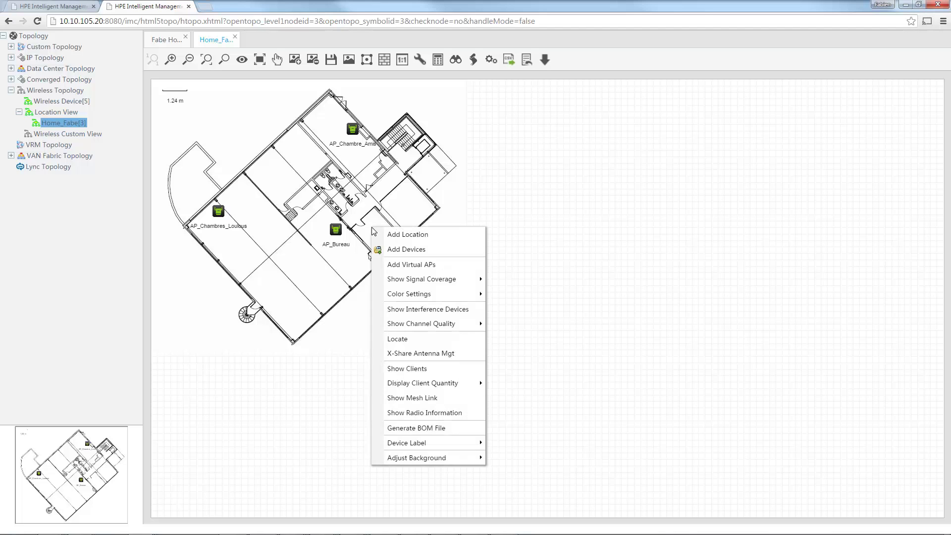
pyautogui.moveTo(433, 278)
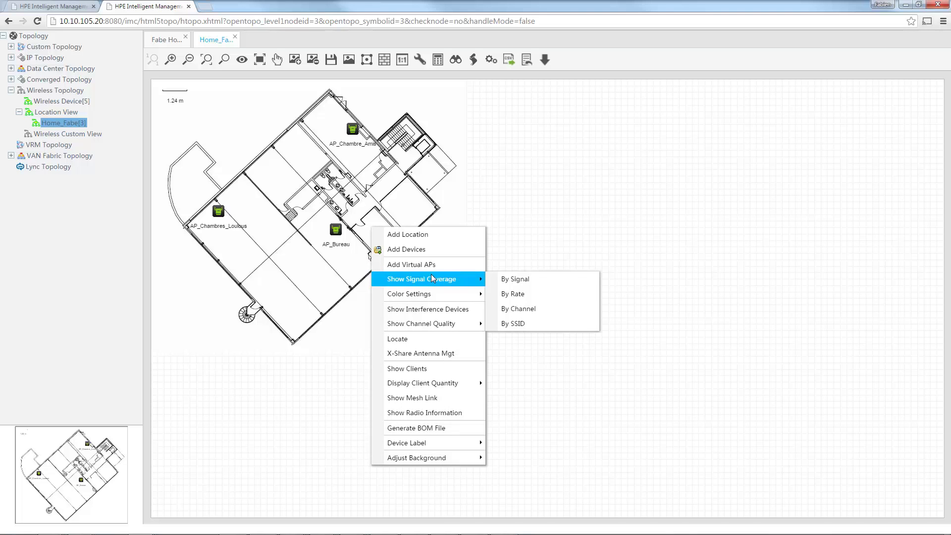
pyautogui.click(506, 278)
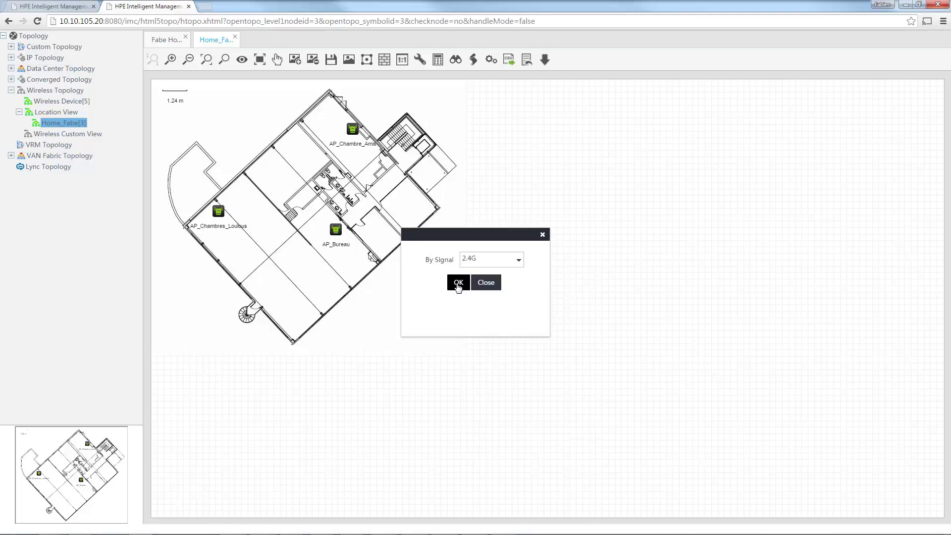
pyautogui.click(458, 283)
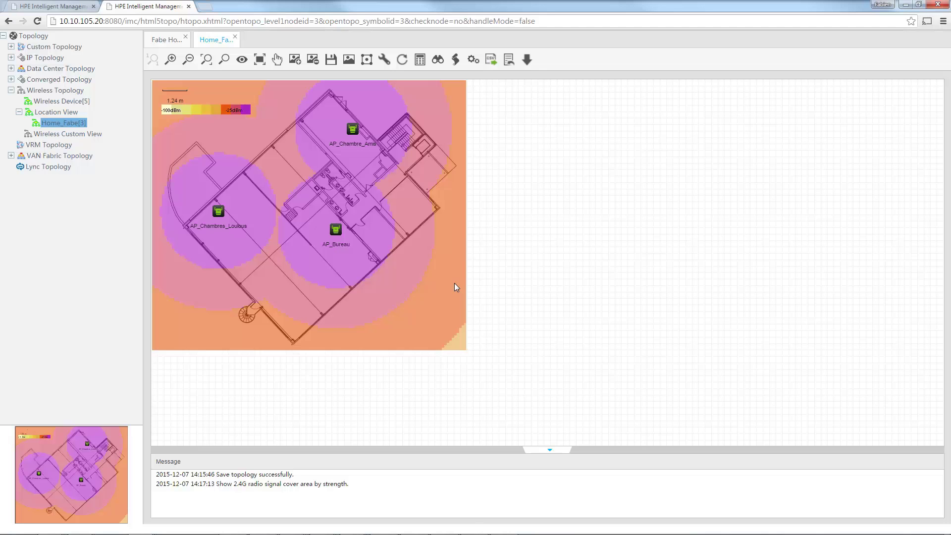
# Hide the signal coverage area and return to the RF Management page
pyautogui.rightClick(359, 200)
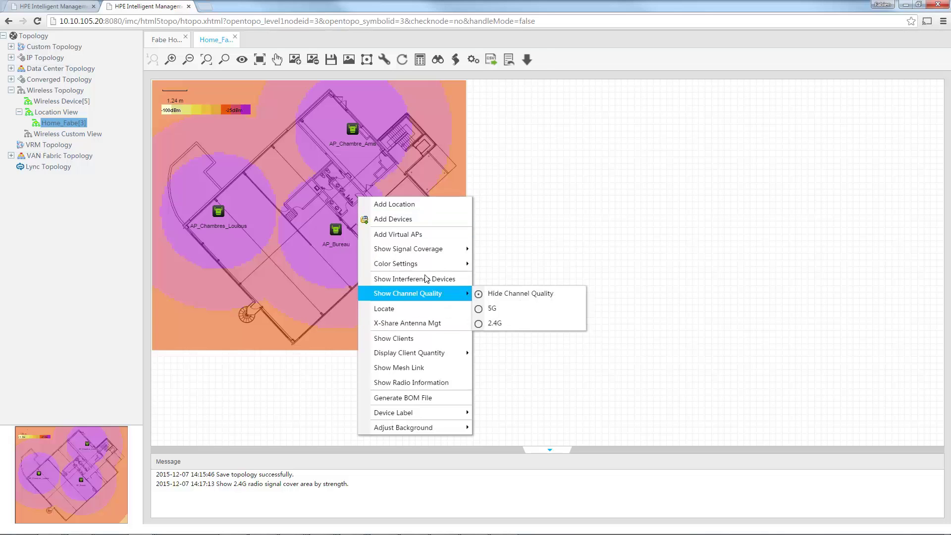
pyautogui.moveTo(431, 257)
pyautogui.click(500, 249)
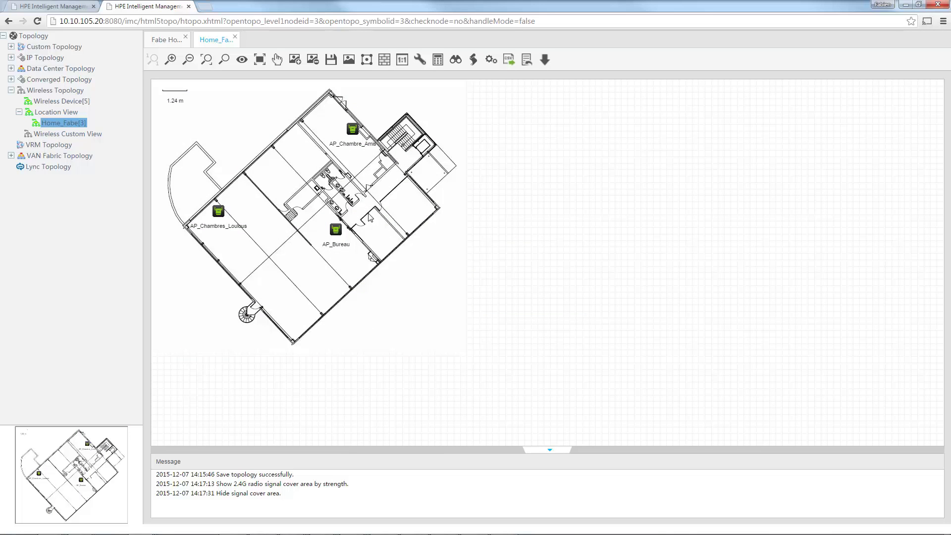
pyautogui.click(21, 10)
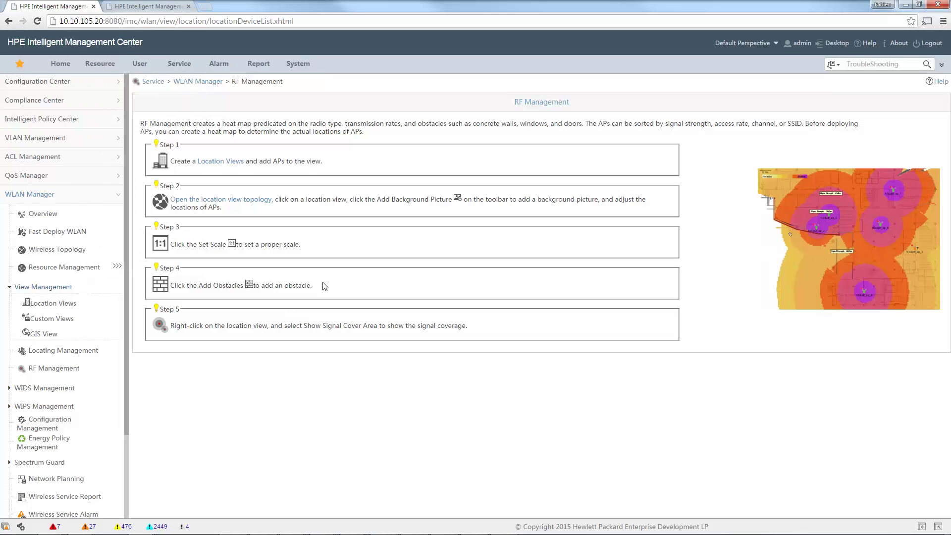
# Draw a Brick Wall obstacle along the lower-left outer wall of the building
pyautogui.moveTo(324, 286); pyautogui.dragTo(175, 286)
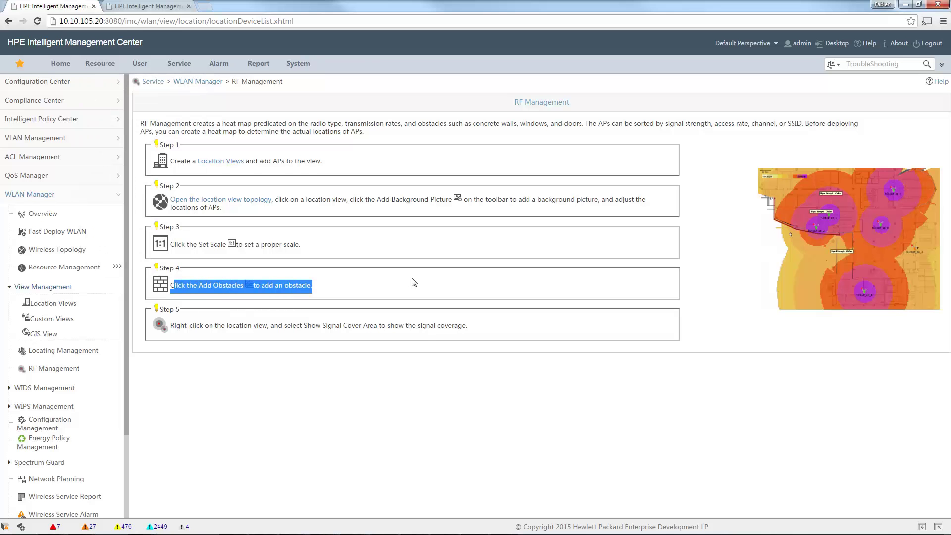
pyautogui.click(141, 6)
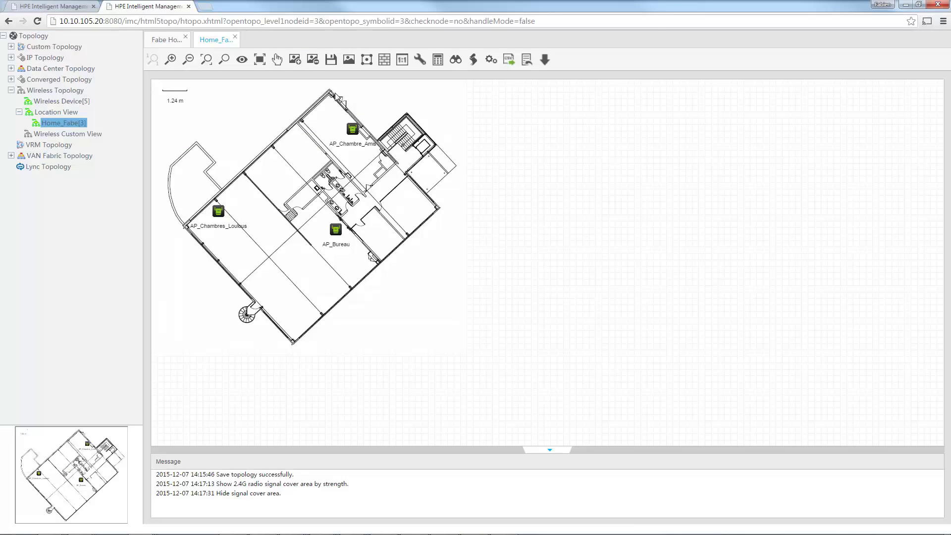
pyautogui.click(383, 60)
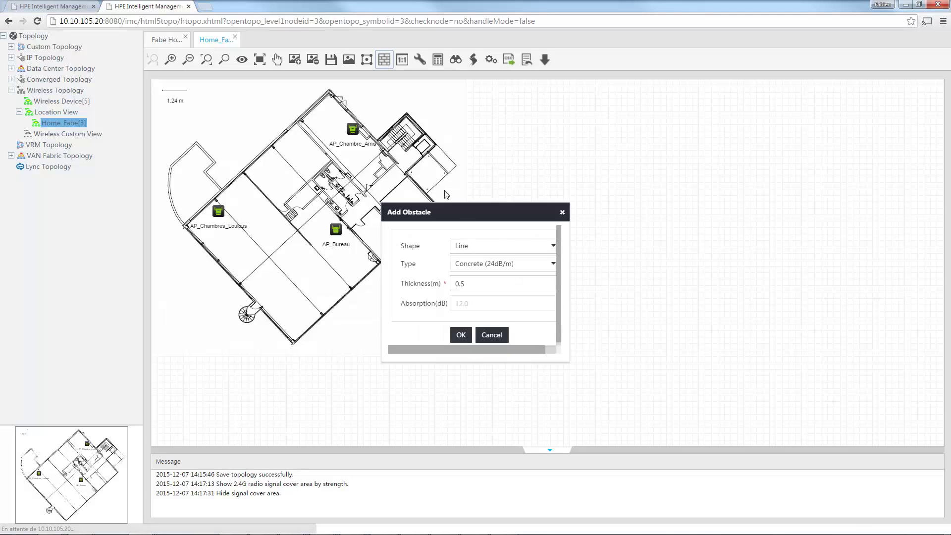
pyautogui.moveTo(500, 212); pyautogui.dragTo(445, 203)
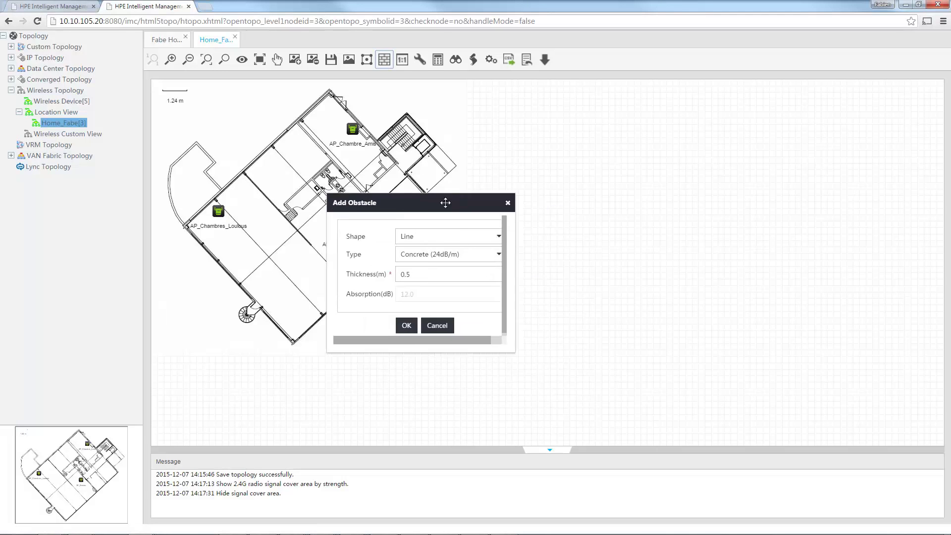
pyautogui.click(490, 258)
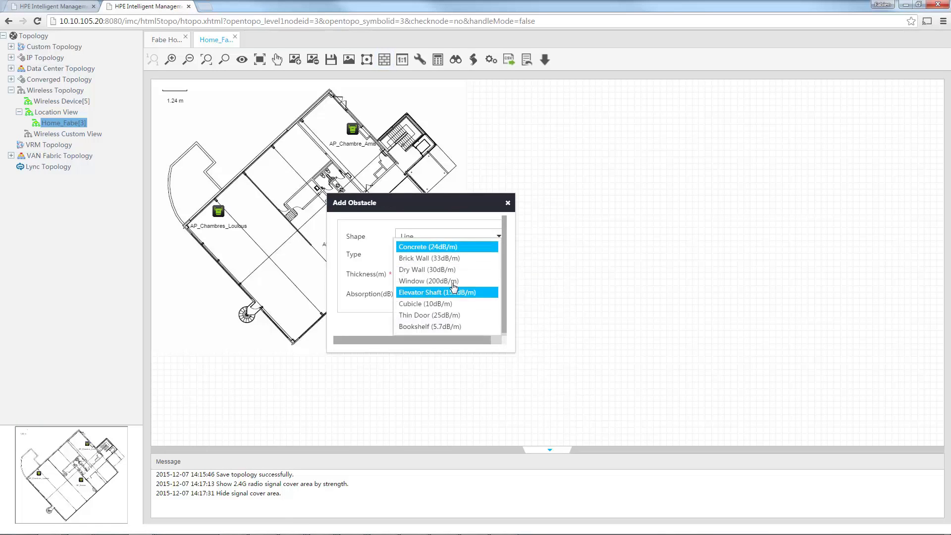
pyautogui.click(448, 259)
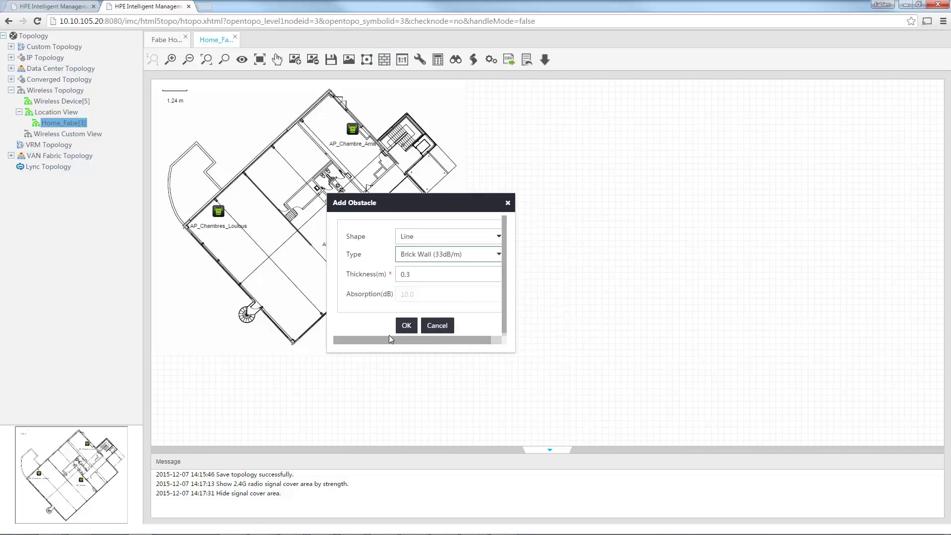
pyautogui.click(405, 326)
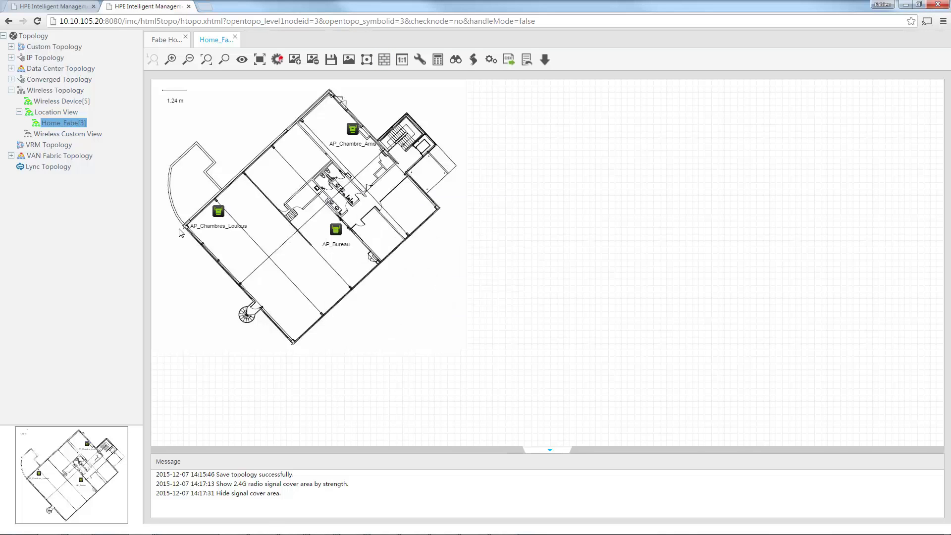
pyautogui.moveTo(183, 226); pyautogui.dragTo(441, 212)
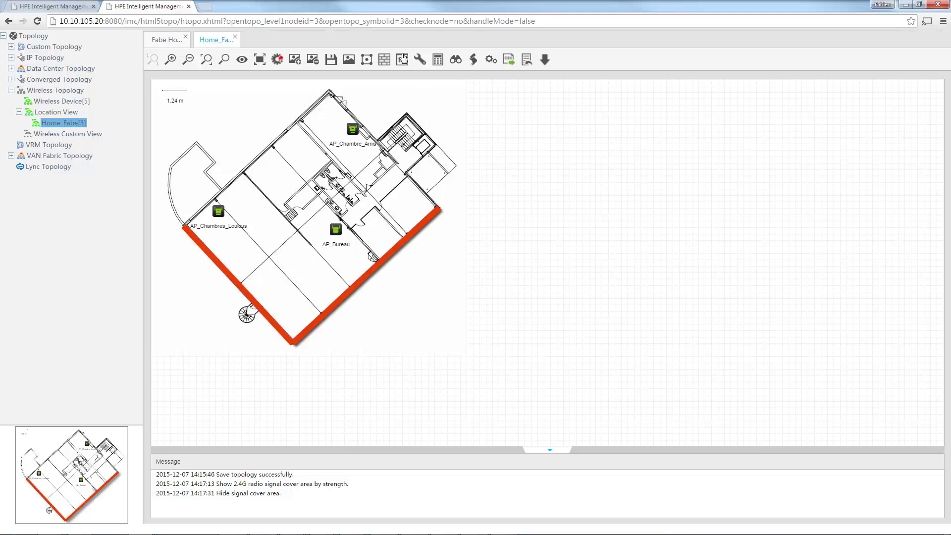
# Add a Polyline brick-wall obstacle that closes the red wall around the building outline
pyautogui.click(384, 60)
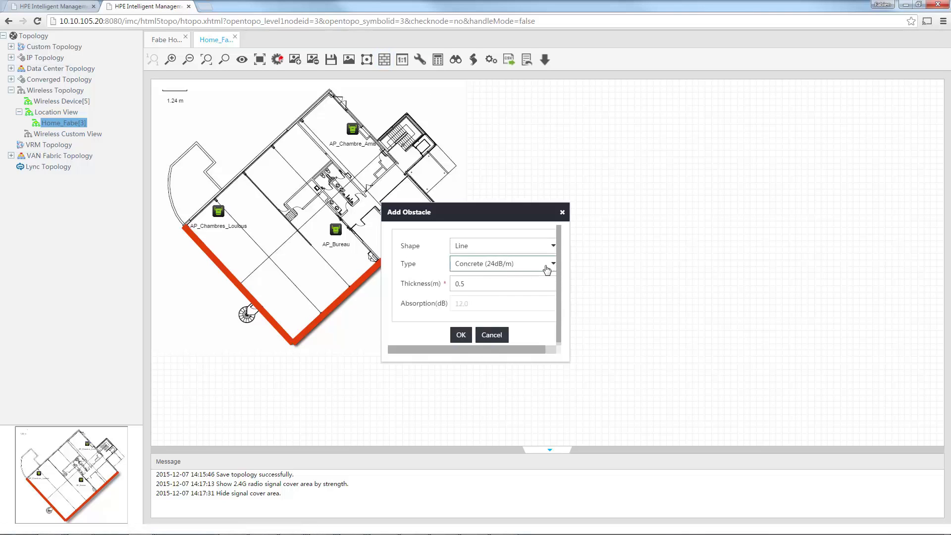
pyautogui.click(518, 251)
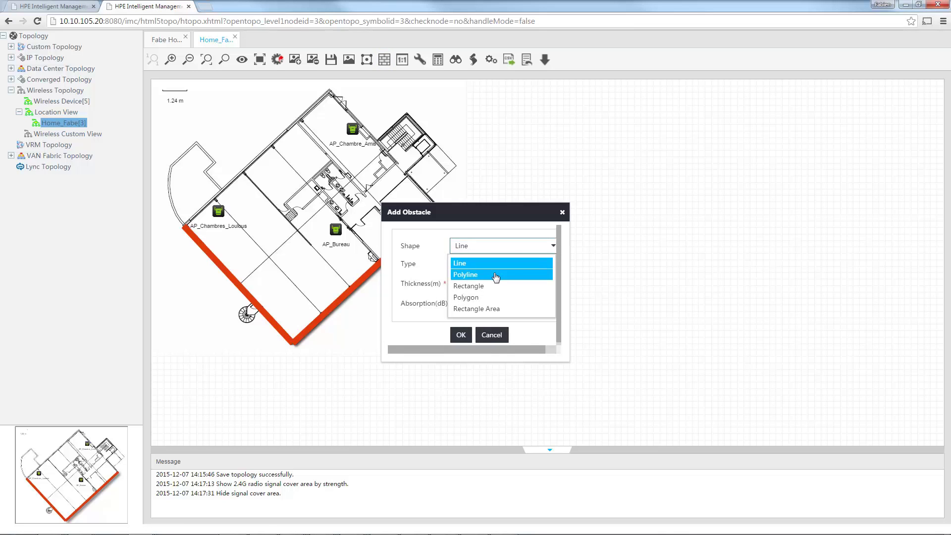
pyautogui.click(475, 274)
pyautogui.click(461, 336)
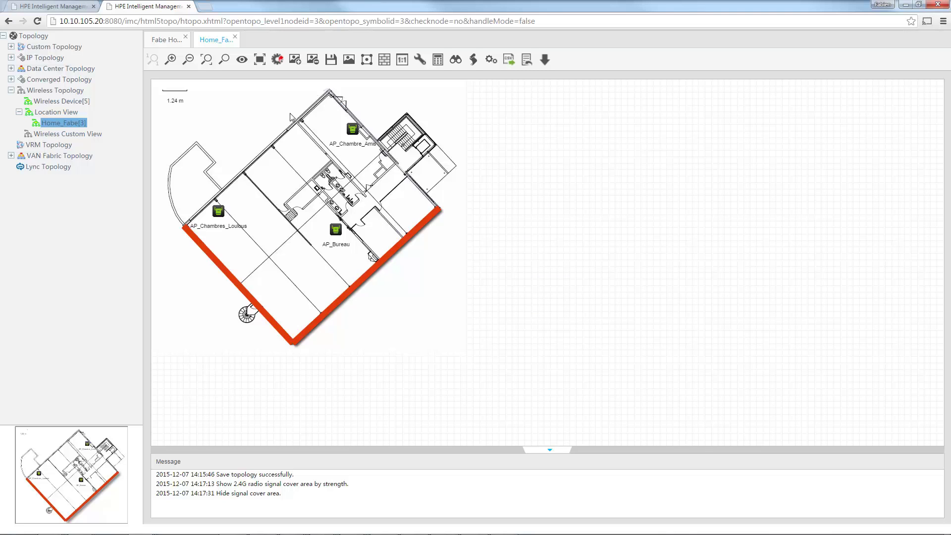
pyautogui.click(184, 229)
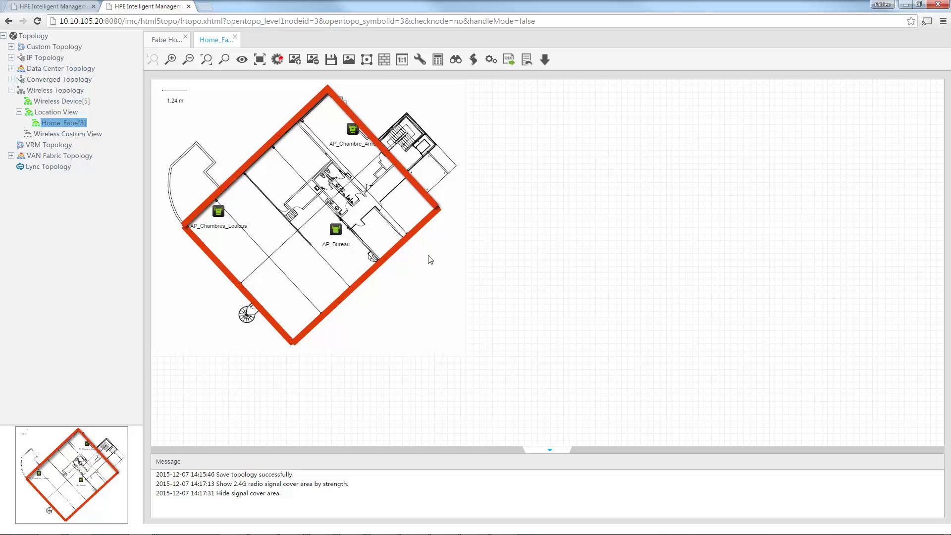
# Set up a Dry Wall obstacle and pick the wall segment beside AP_Bureau
pyautogui.click(384, 60)
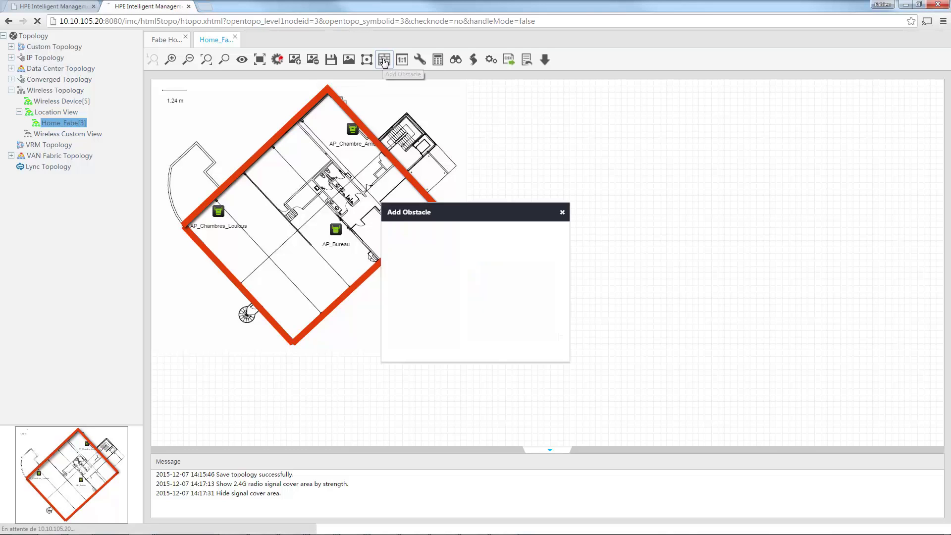
pyautogui.click(539, 266)
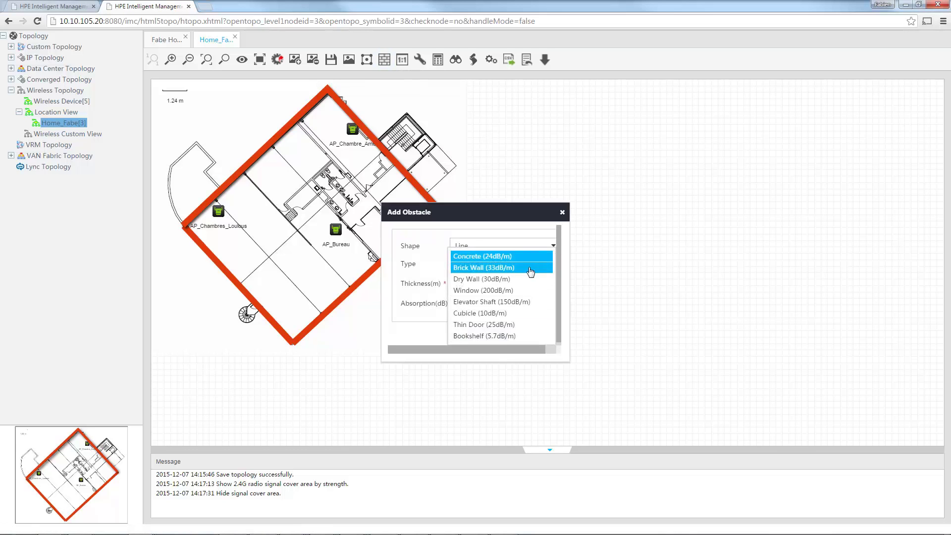
pyautogui.click(514, 281)
pyautogui.click(461, 335)
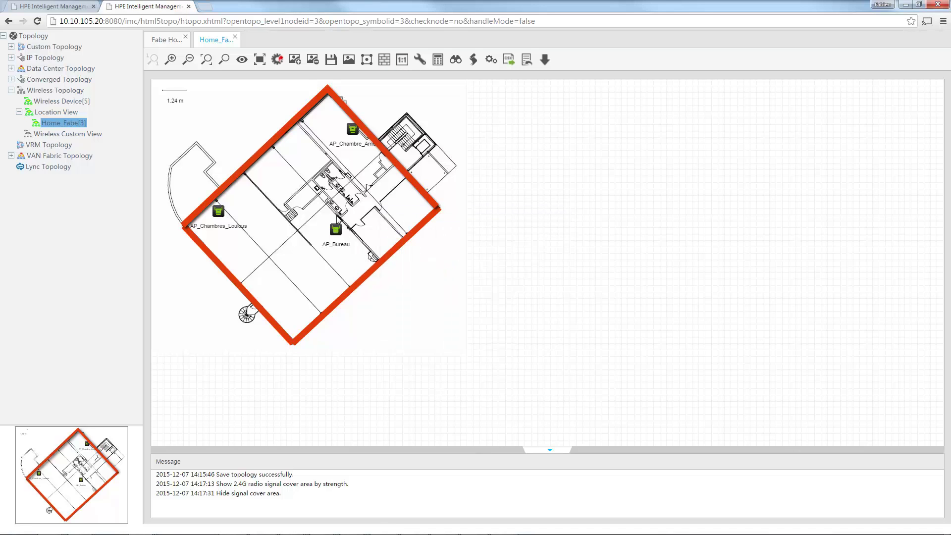
pyautogui.click(380, 261)
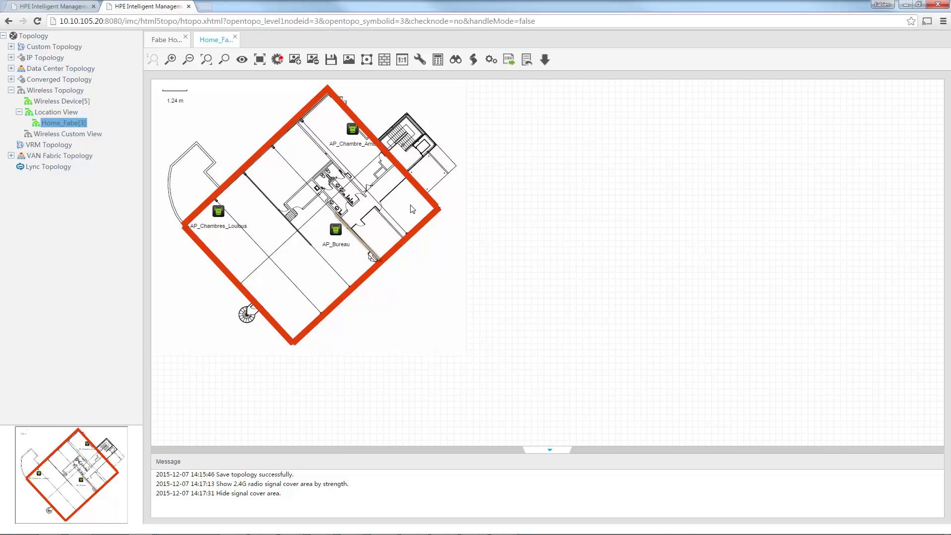
# Exit Edit Mode, save the map, and show the 2.4G signal-strength coverage heat map
pyautogui.click(278, 61)
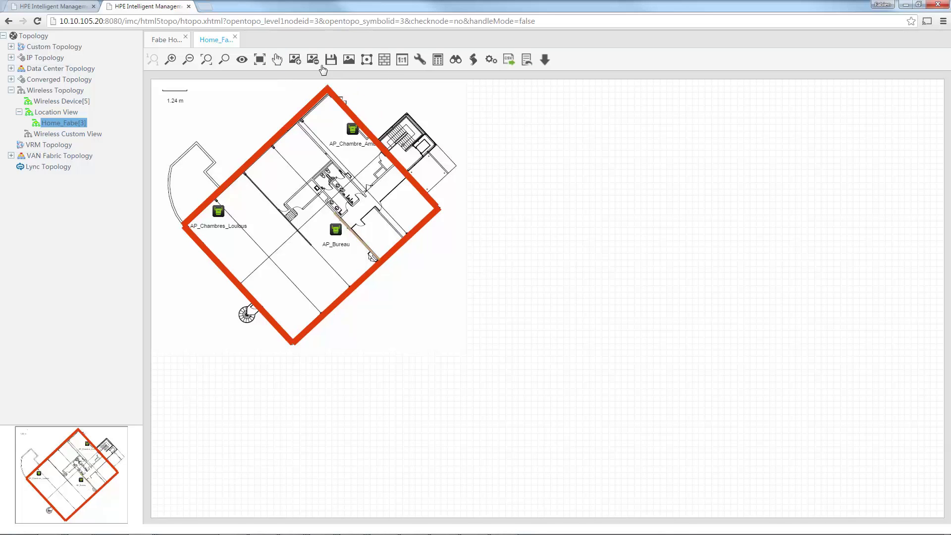
pyautogui.click(331, 59)
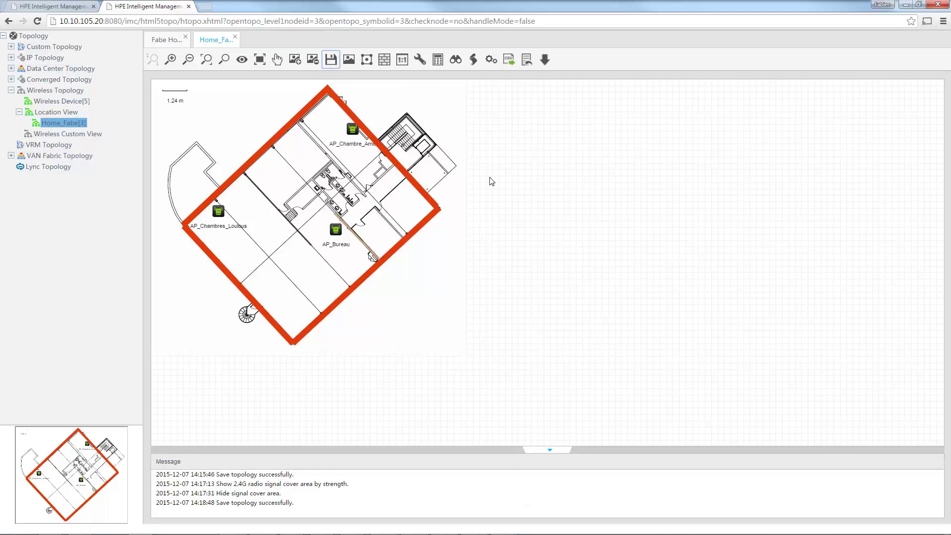
pyautogui.rightClick(374, 184)
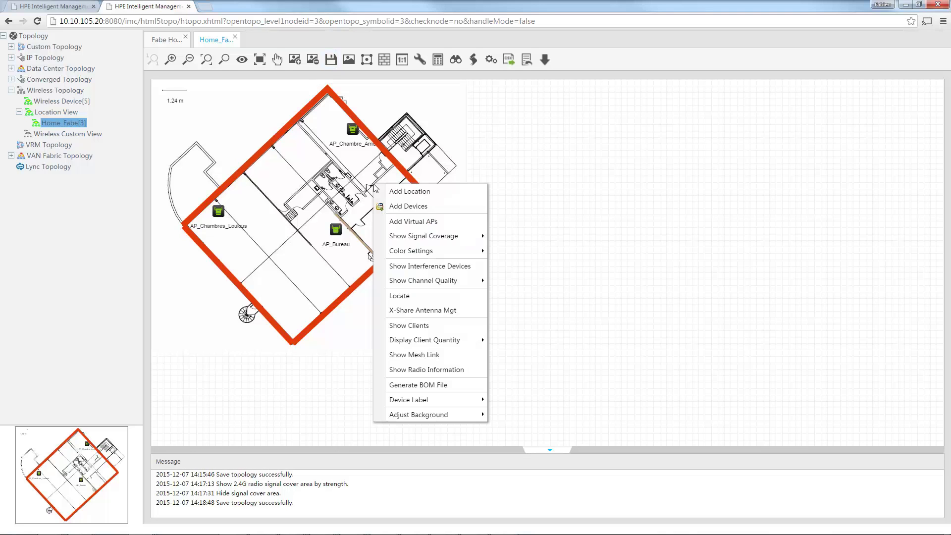
pyautogui.moveTo(463, 238)
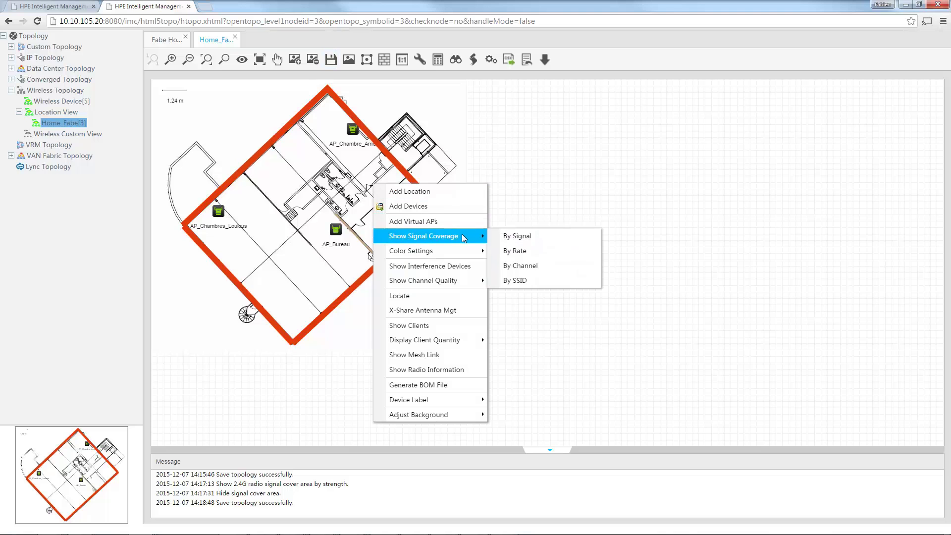
pyautogui.click(512, 237)
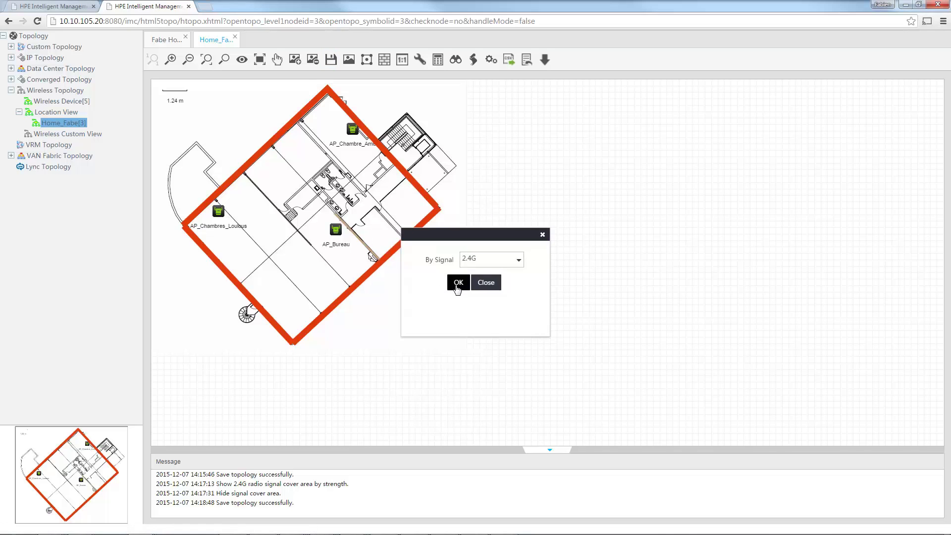
pyautogui.click(458, 282)
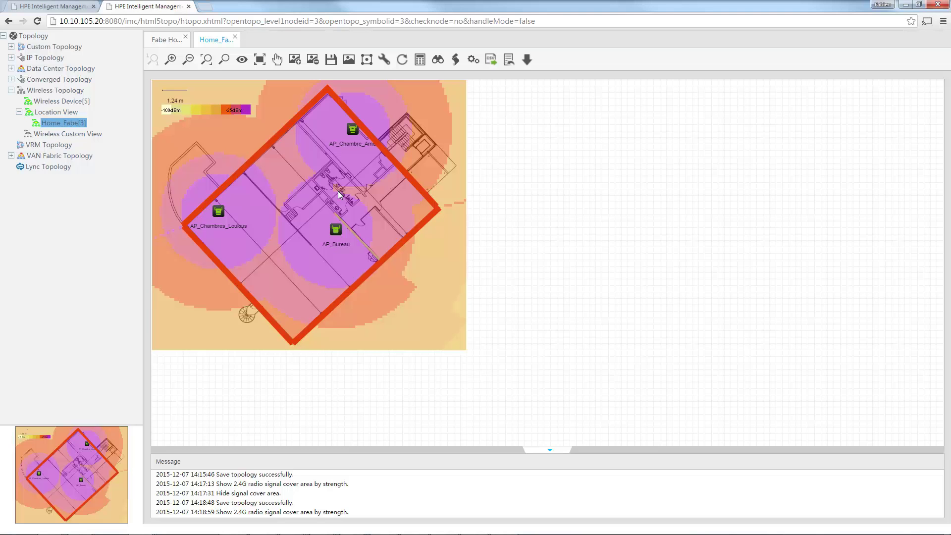
# Show the connected clients on the heat map, then hide them again
pyautogui.rightClick(339, 192)
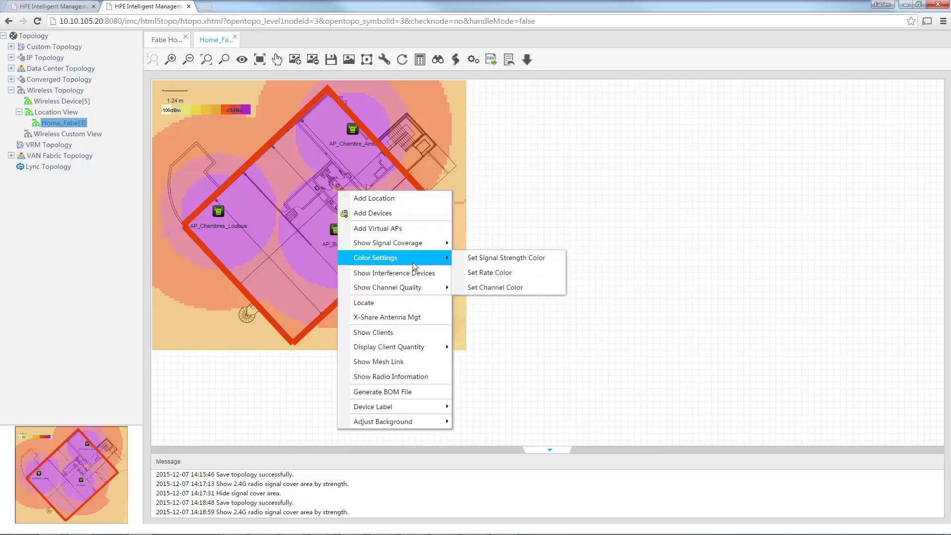
pyautogui.click(405, 333)
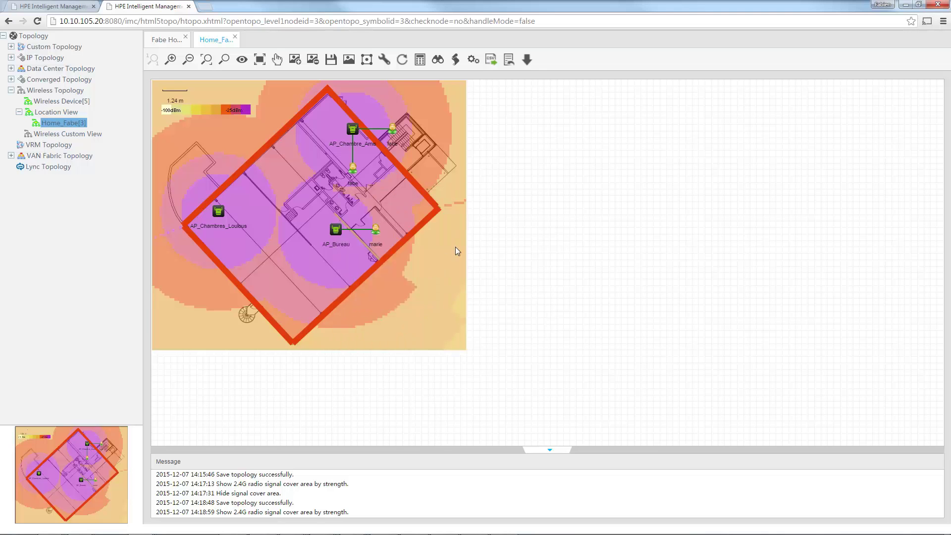
pyautogui.rightClick(376, 190)
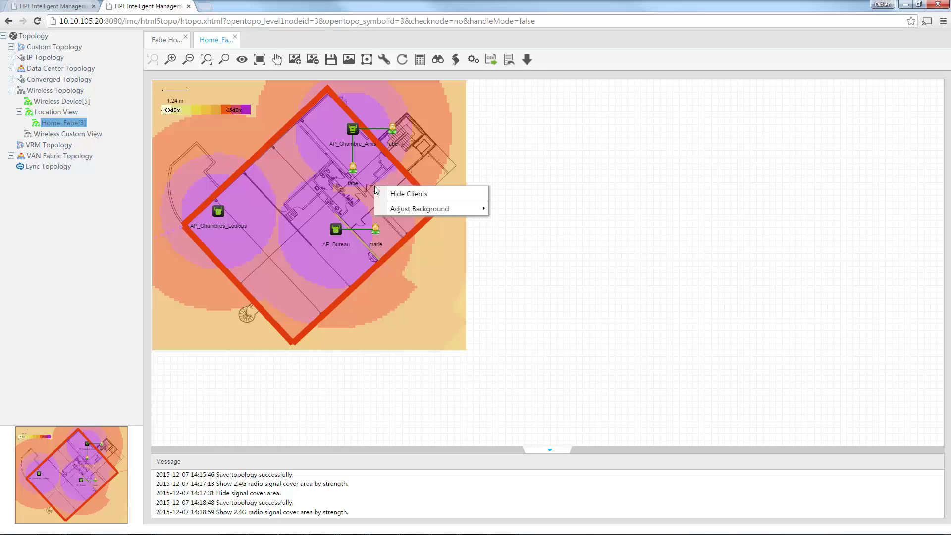
pyautogui.click(394, 194)
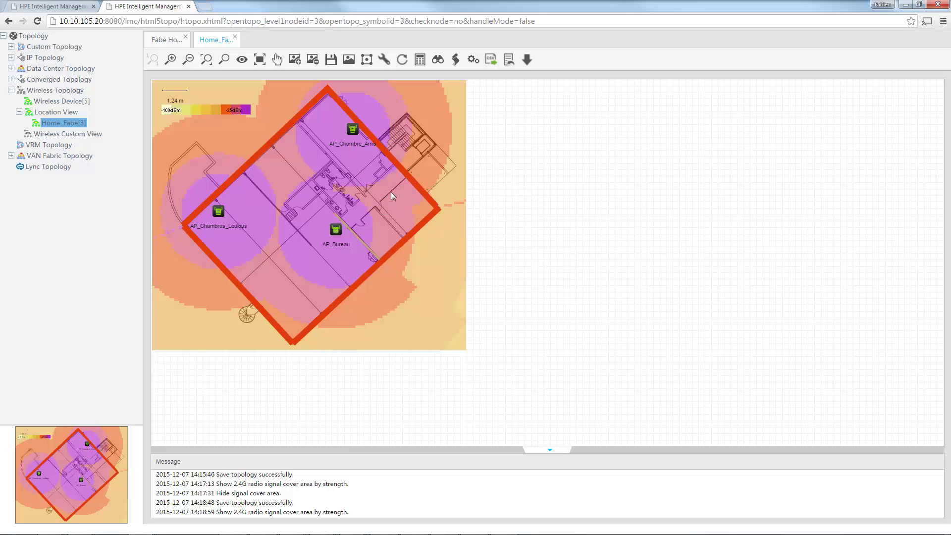
# Locate the first client in the list on the floor plan
pyautogui.rightClick(362, 176)
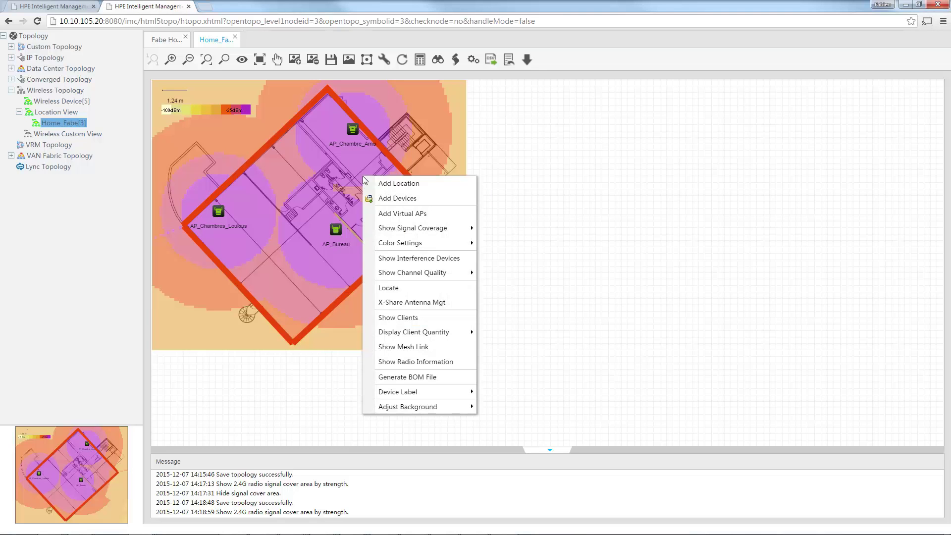
pyautogui.click(396, 292)
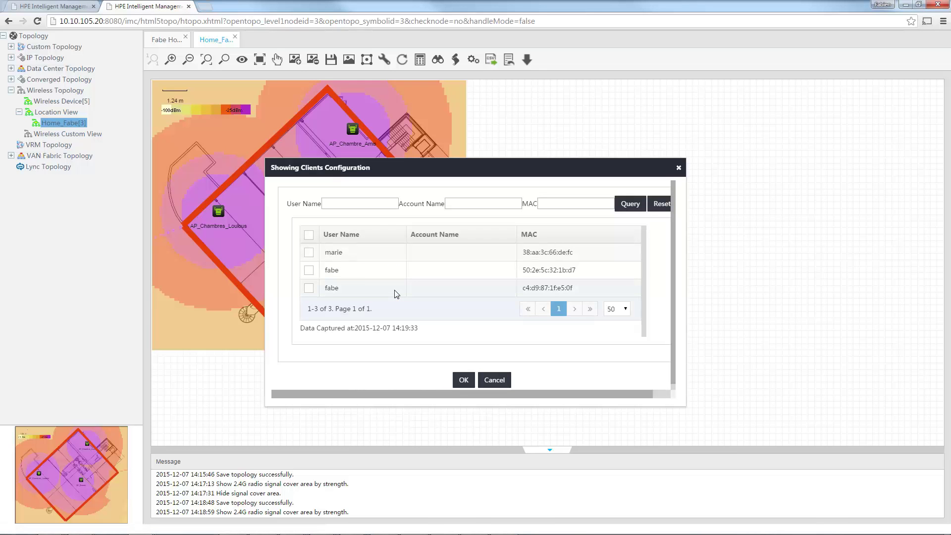
pyautogui.click(308, 252)
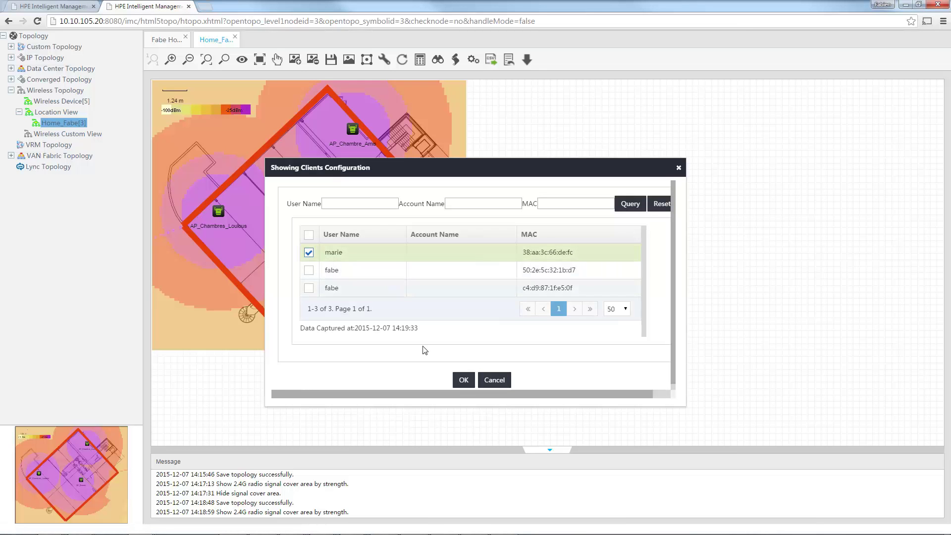
pyautogui.click(460, 381)
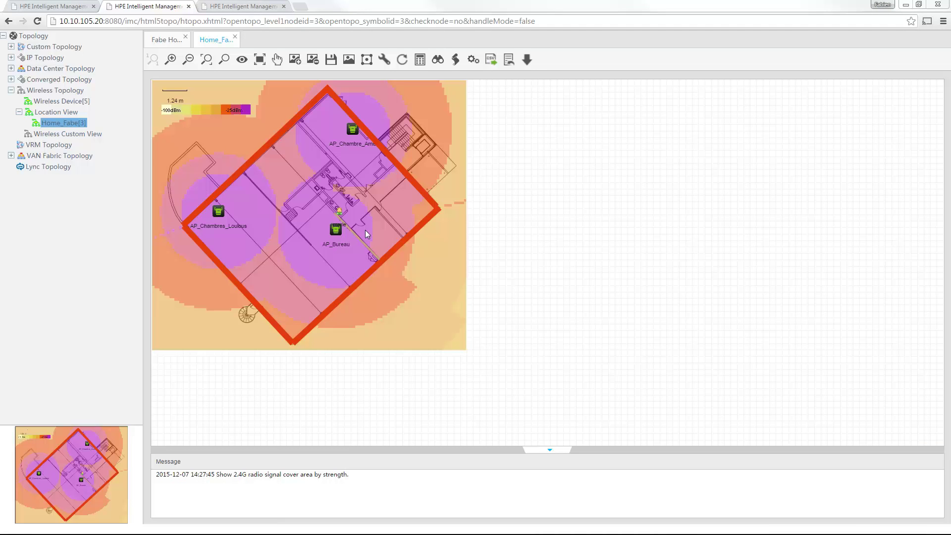
# Open Station Traffic Analysis for the second client, showing its 111 KB of netbios-ns traffic
pyautogui.click(255, 11)
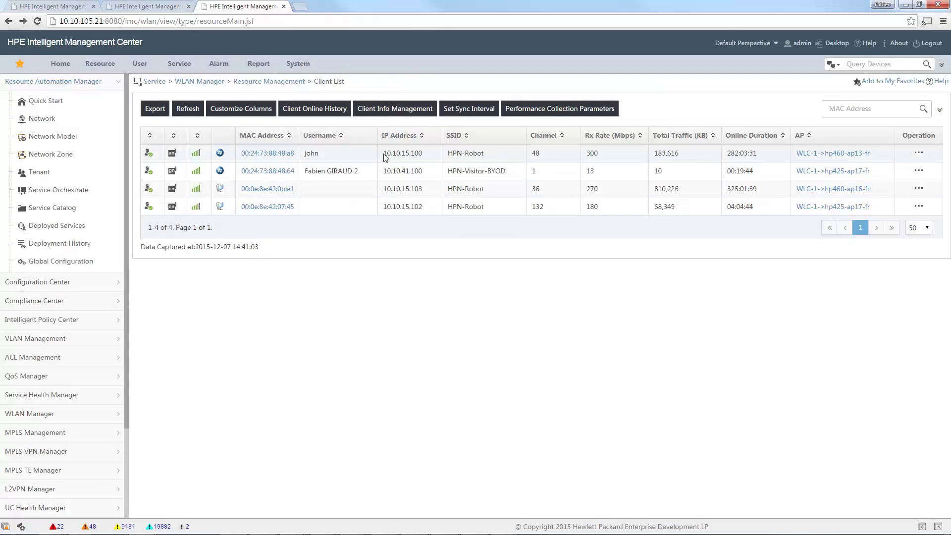
pyautogui.click(918, 170)
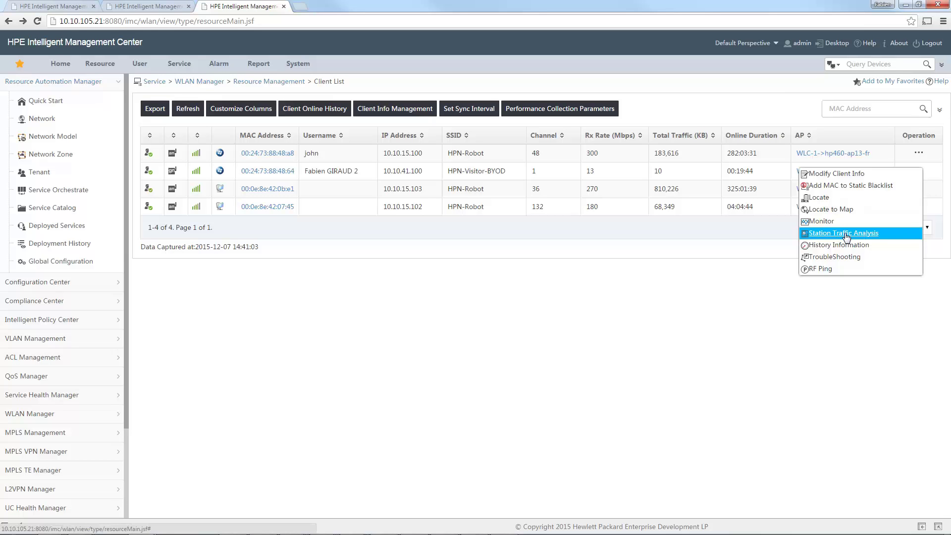
pyautogui.click(846, 237)
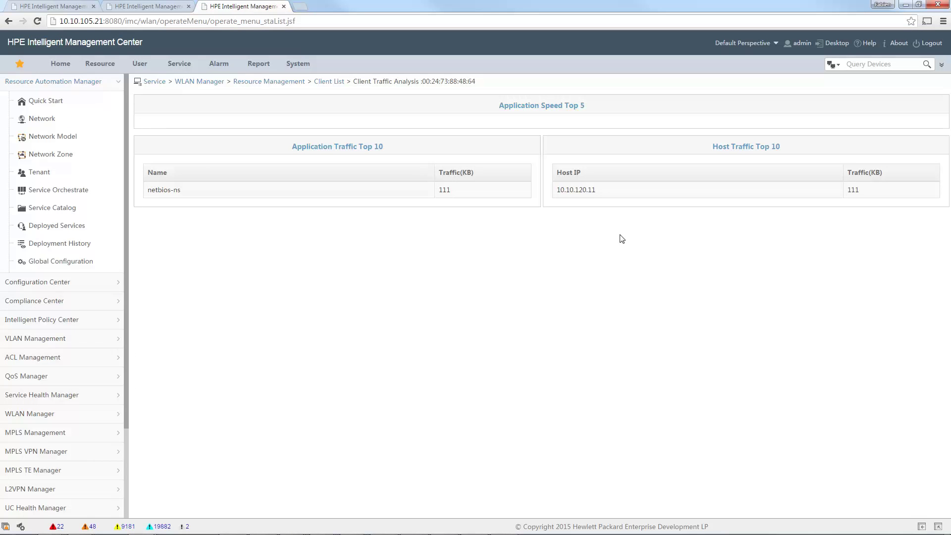
pyautogui.moveTo(386, 184)
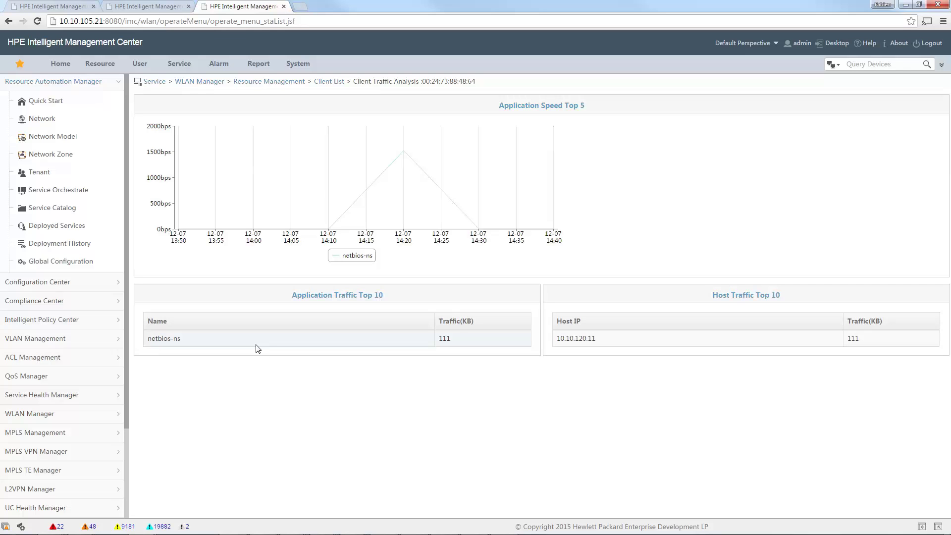
pyautogui.moveTo(323, 208)
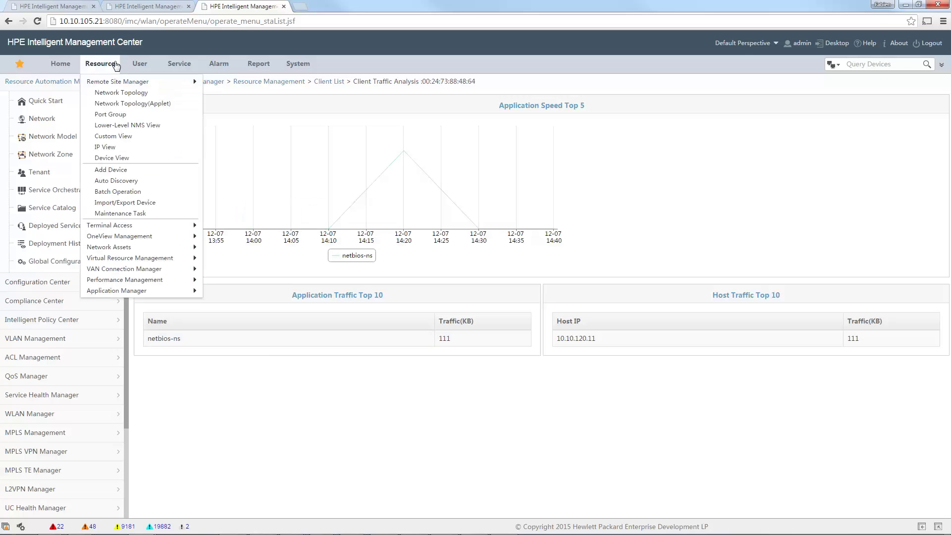
# Launch AirWave HomePage from Resource > AirWave System and expand the warning's advanced settings
pyautogui.click(69, 7)
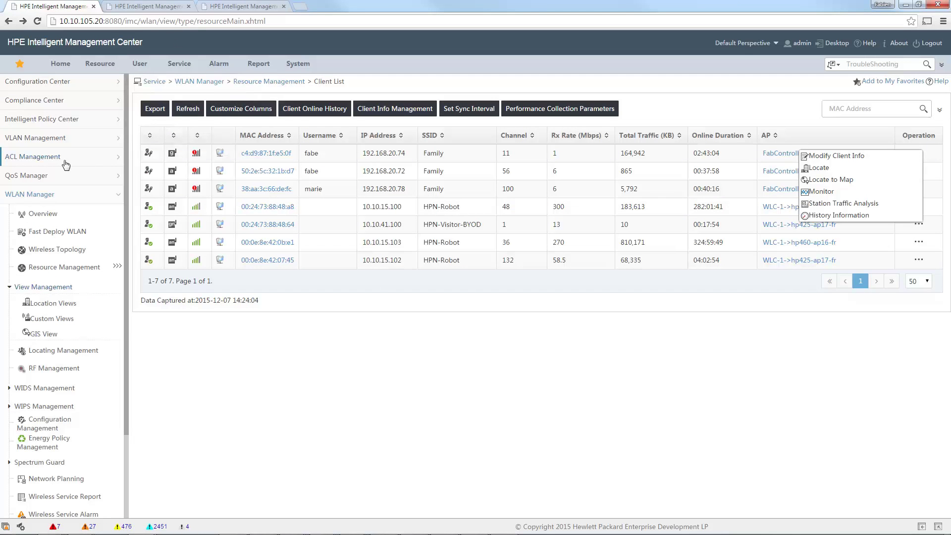
pyautogui.click(97, 65)
pyautogui.moveTo(97, 65)
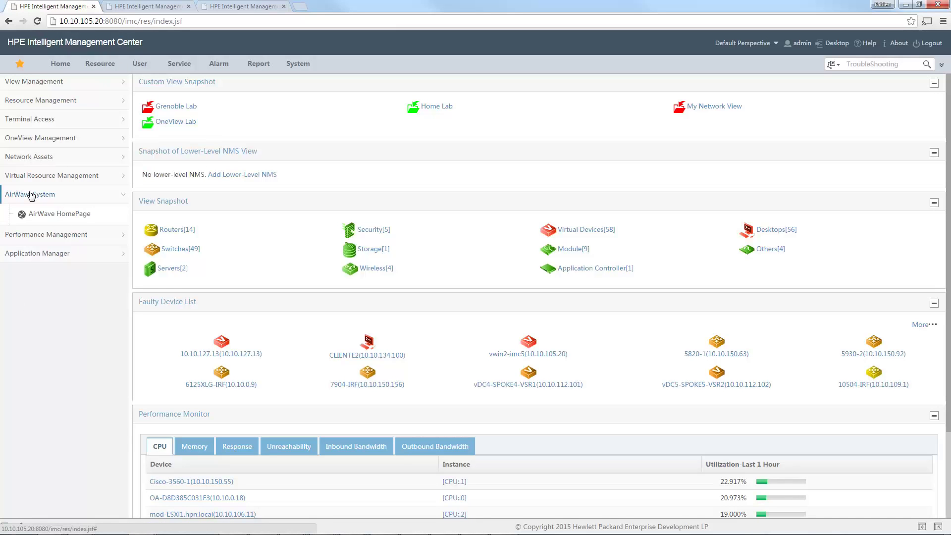
pyautogui.click(42, 216)
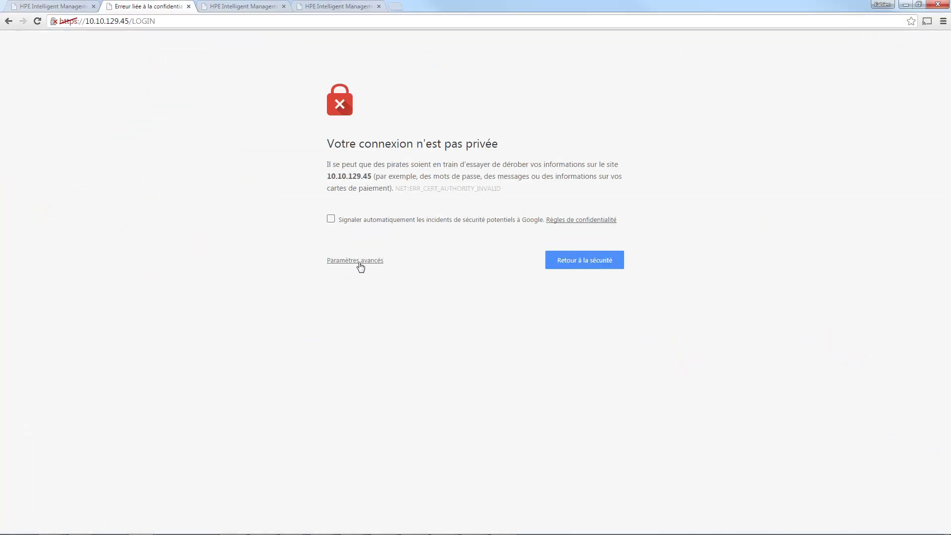
pyautogui.click(361, 261)
# Continue to the unsafe site 10.10.129.45 to load the AirWave AMP 8.0.9 dashboard
pyautogui.click(373, 355)
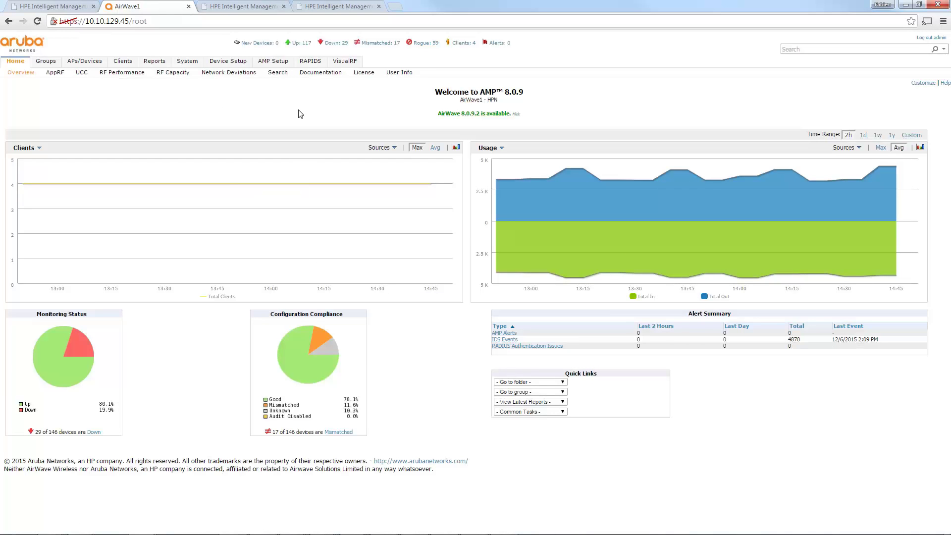
# Open diagnostics for 00:24:73:88:48:64 from AirWave's Clients > Connected list
pyautogui.click(122, 61)
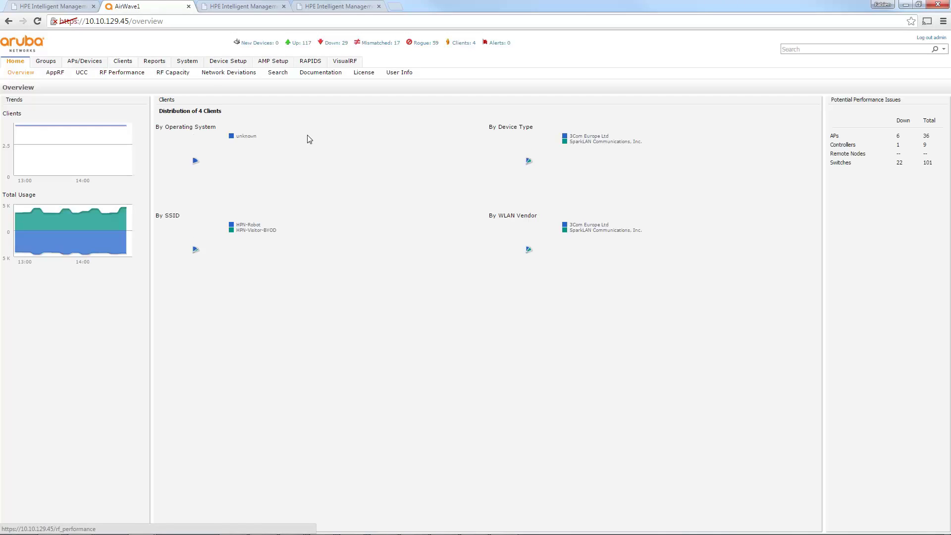
pyautogui.click(68, 74)
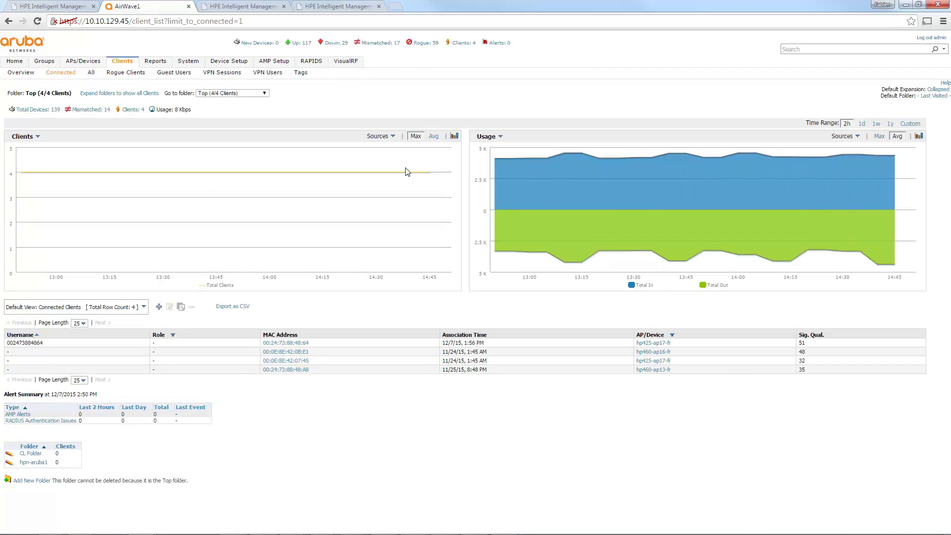
pyautogui.click(283, 344)
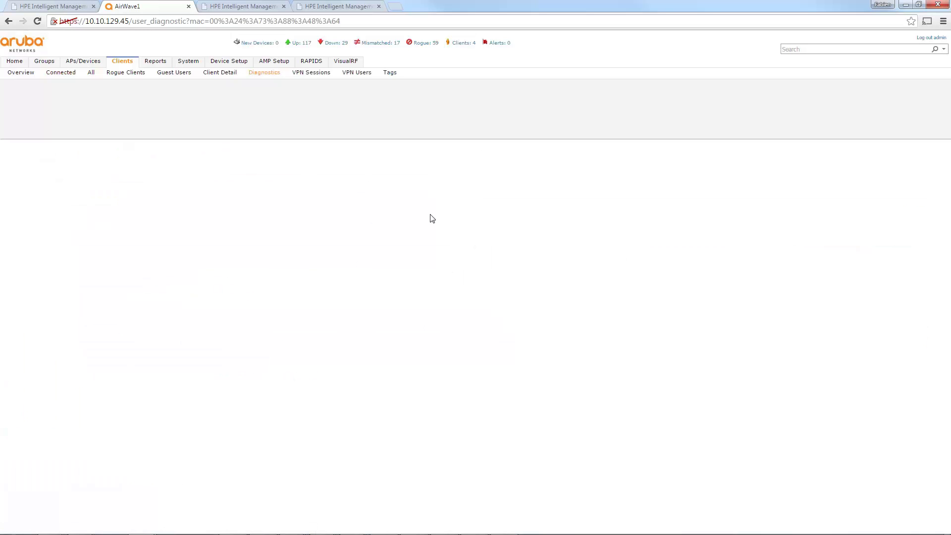